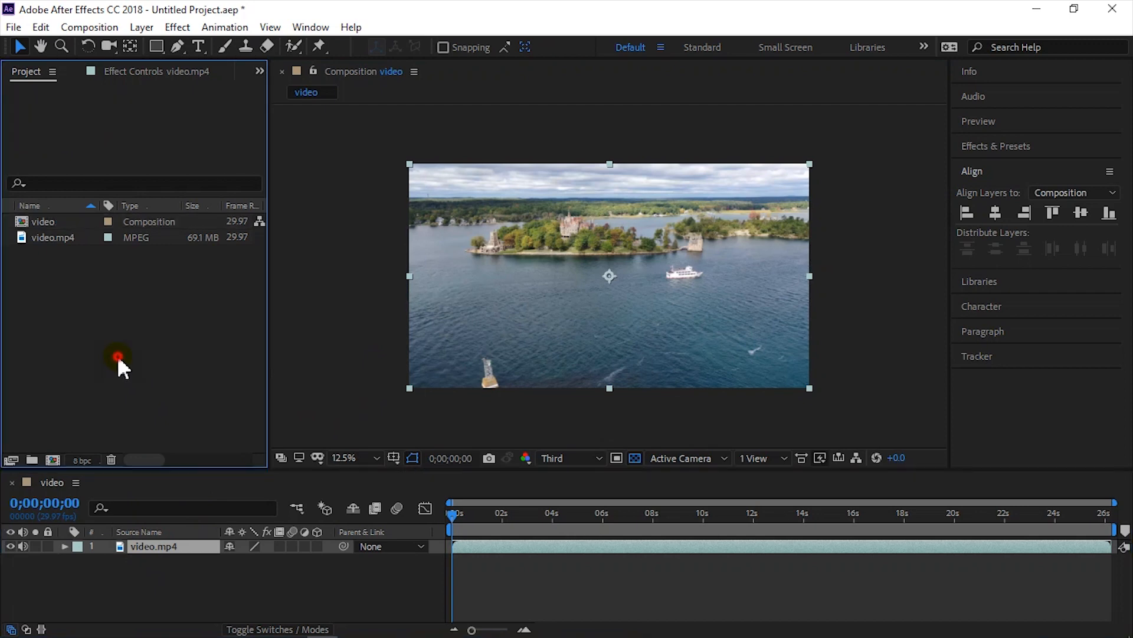
- Import Pixel KeyFrame.PSD from the Desktop as a composition with editable layer styles
left_click(66, 165)
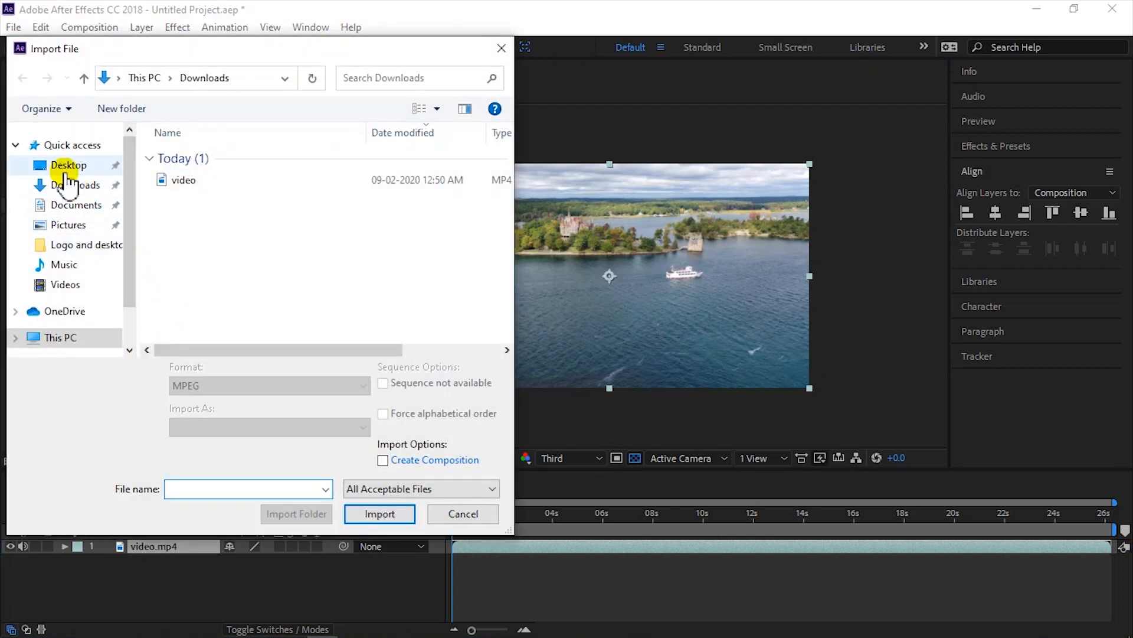
left_click(190, 158)
double_click(190, 158)
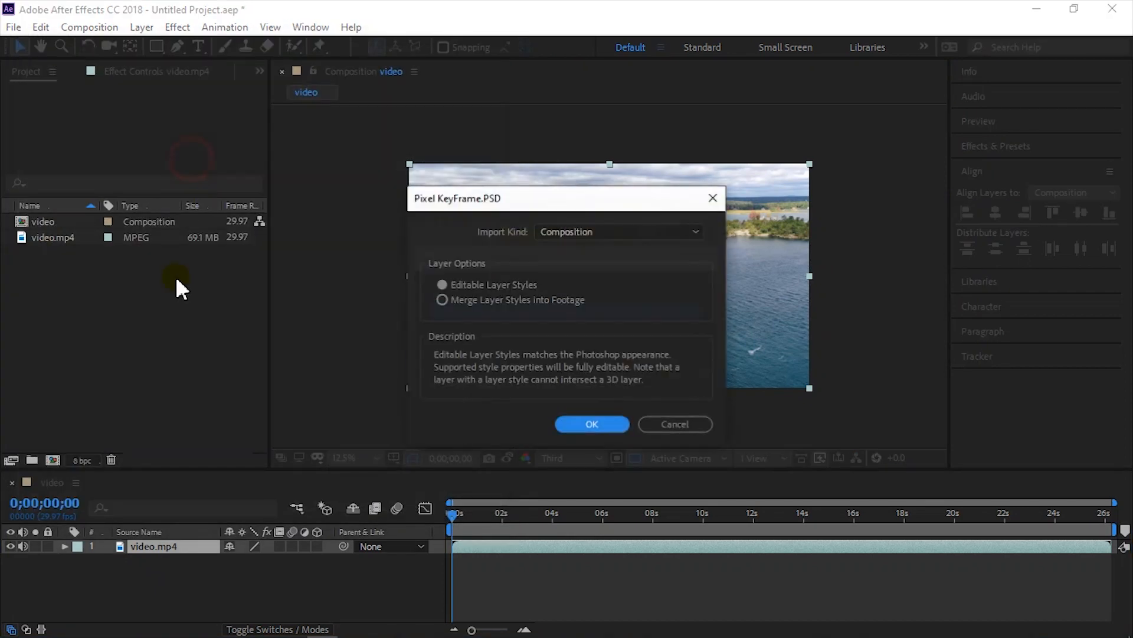
left_click(578, 424)
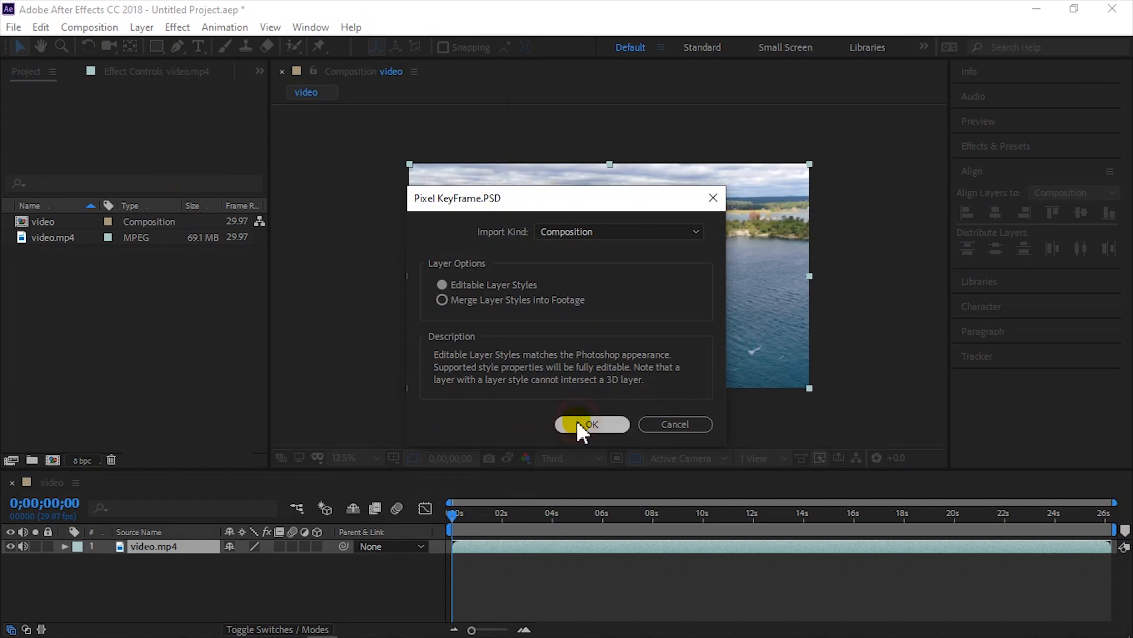
left_click(77, 374)
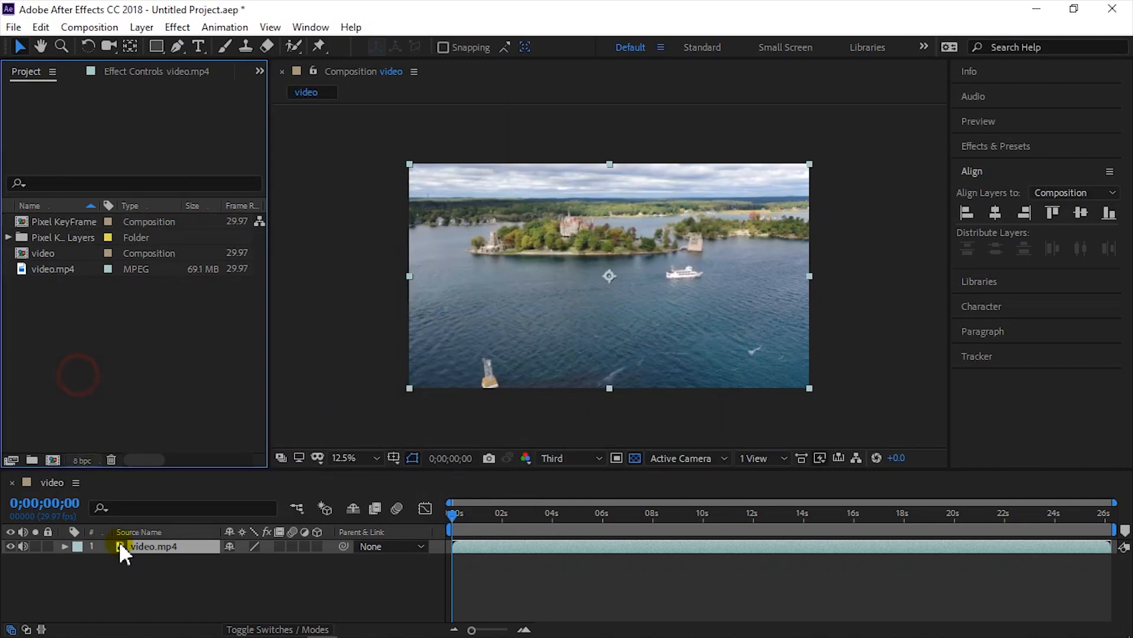
- Preview the video.mp4 layer from the start and set the end of the work area at 0;00;06;00
left_click(121, 548)
left_click(172, 546)
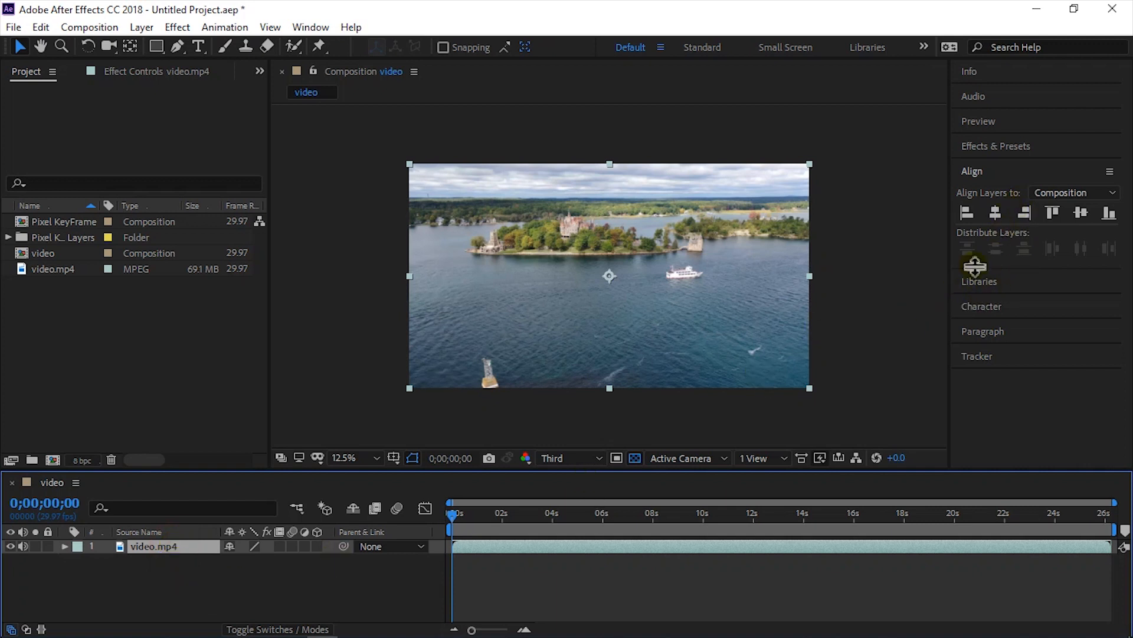
left_click(626, 514)
left_click_drag(624, 512, 430, 525)
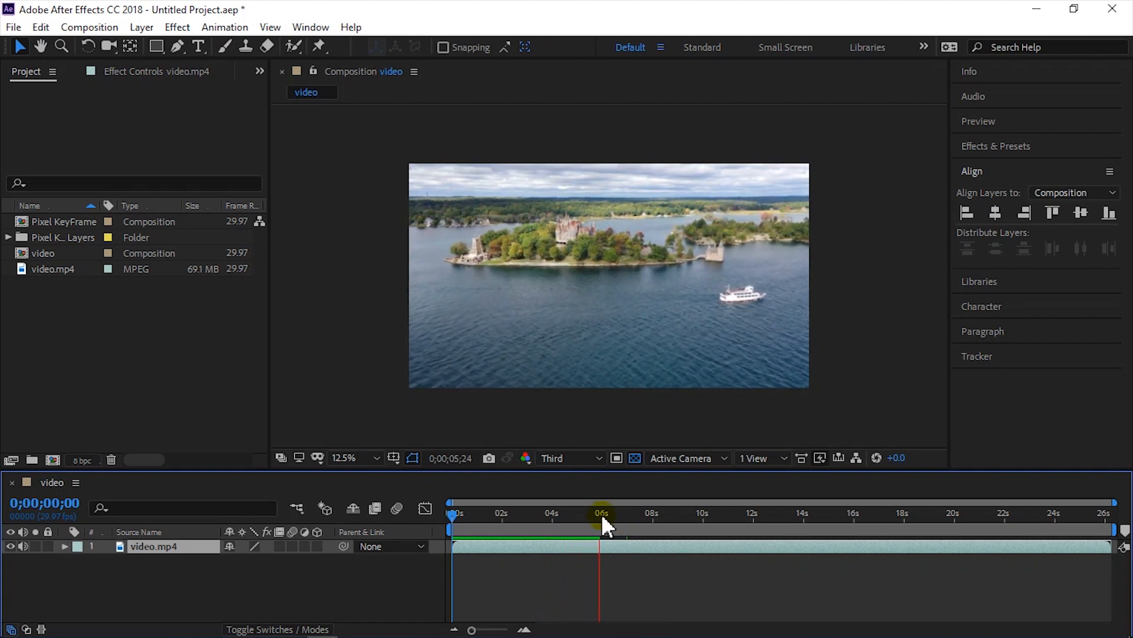
key("space")
mouse_move(603, 522)
left_mouse_down()
mouse_move(436, 514)
mouse_move(601, 531)
left_mouse_up()
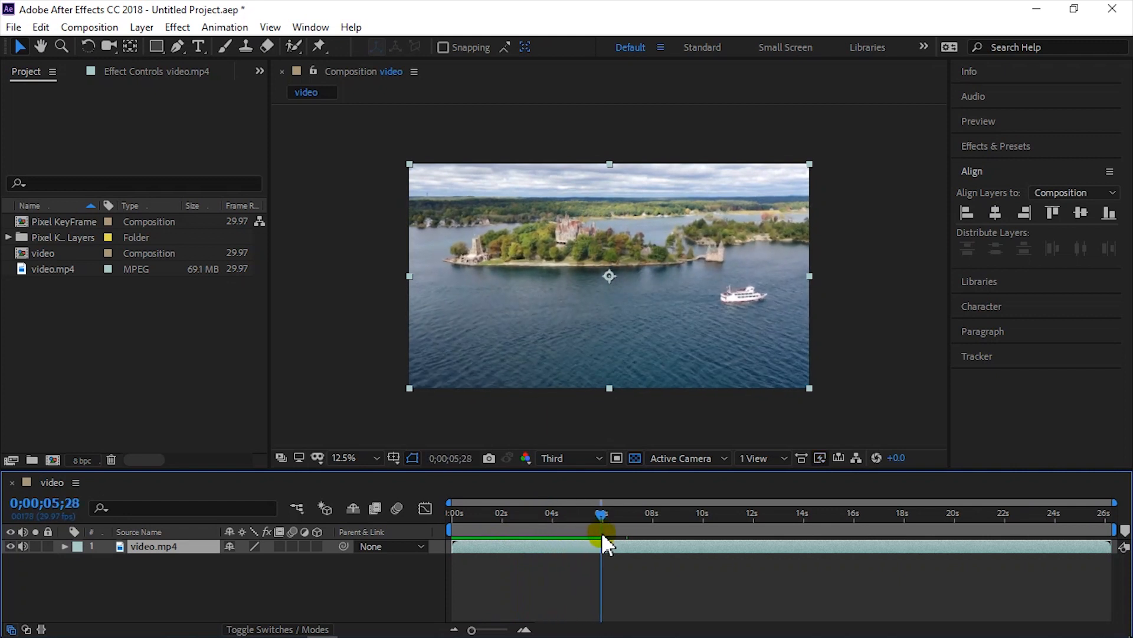
left_click_drag(603, 536, 604, 536)
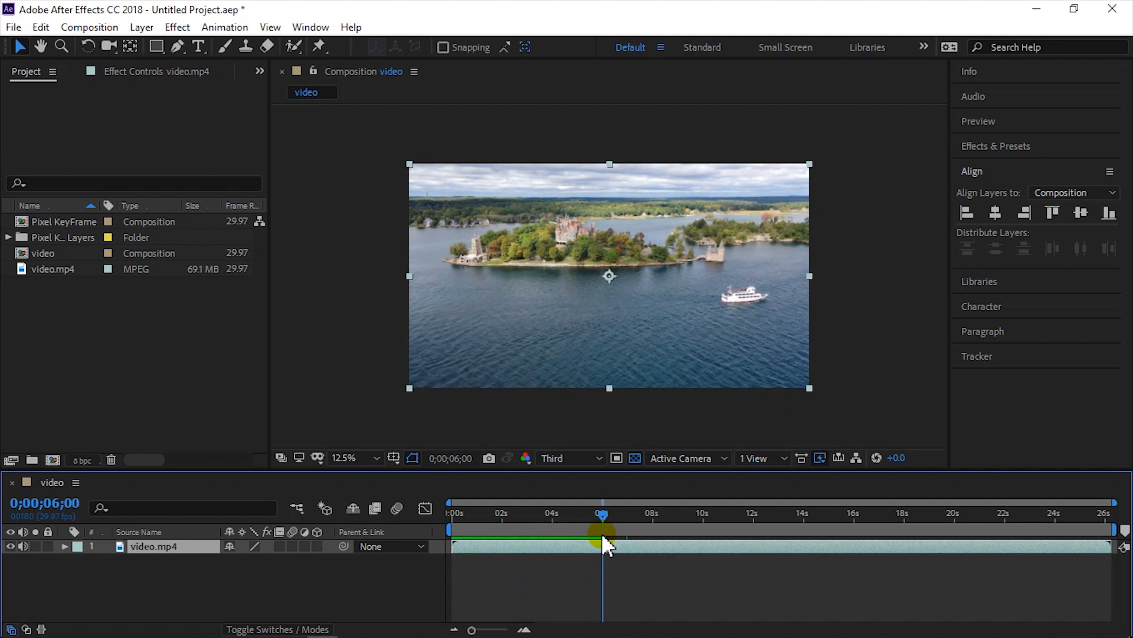
key("n")
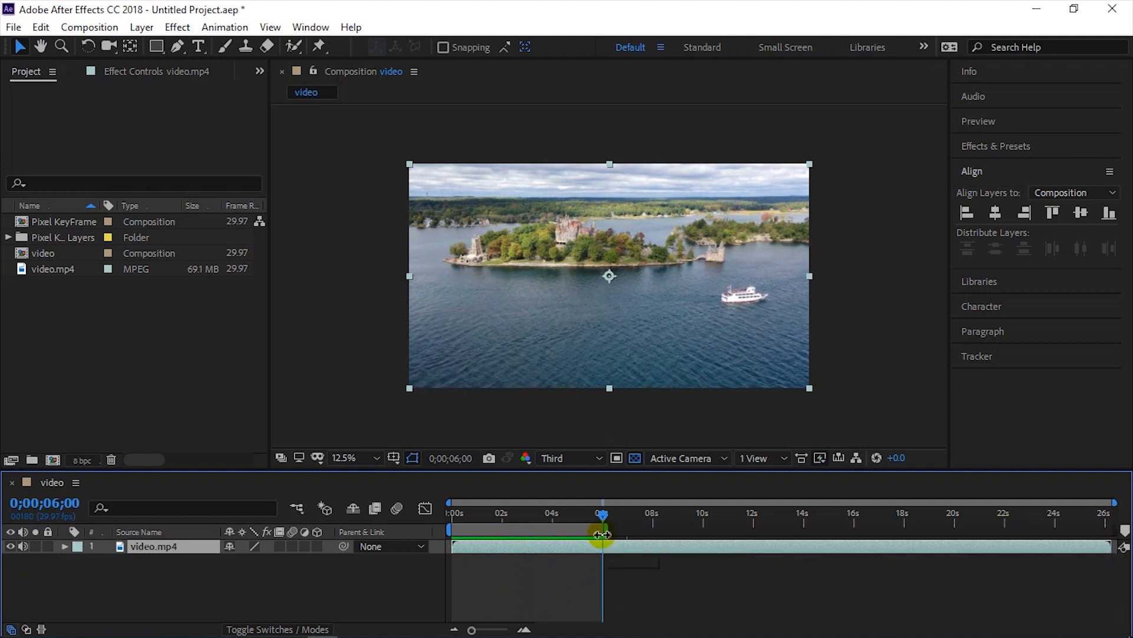
- Trim the video composition to its work area
right_click(567, 535)
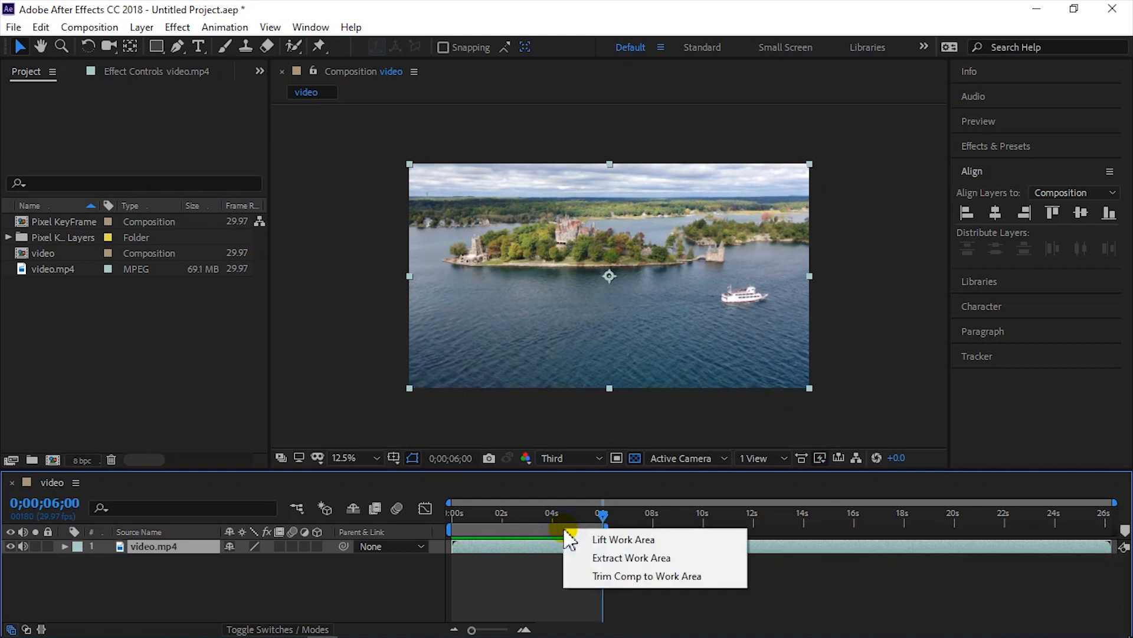
left_click(598, 576)
left_click(562, 580)
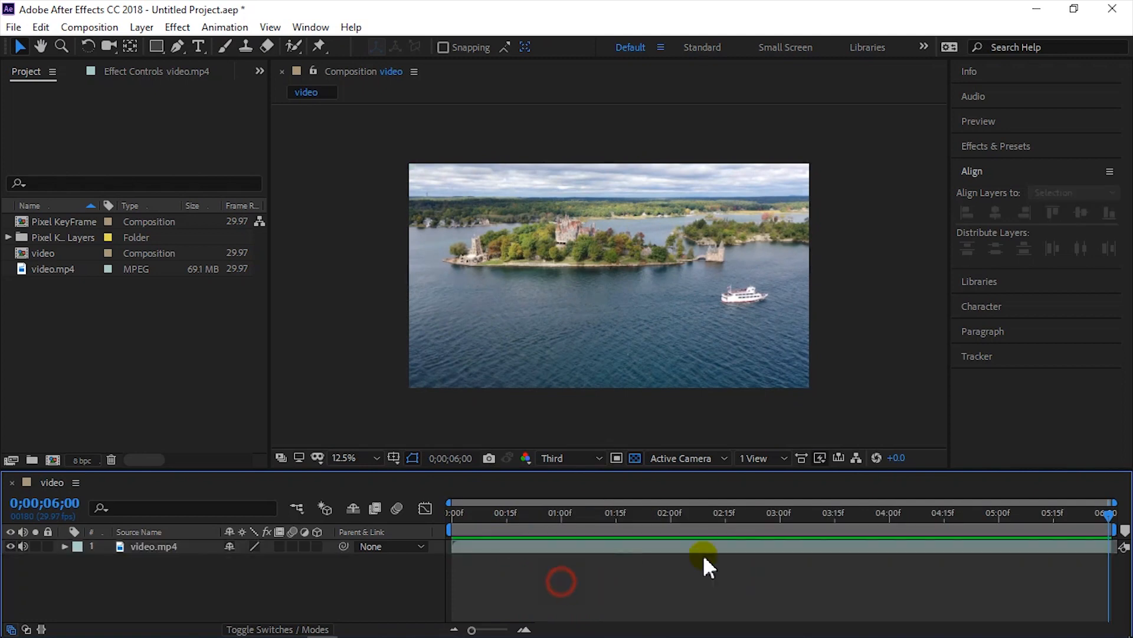
left_click_drag(1109, 518, 1115, 563)
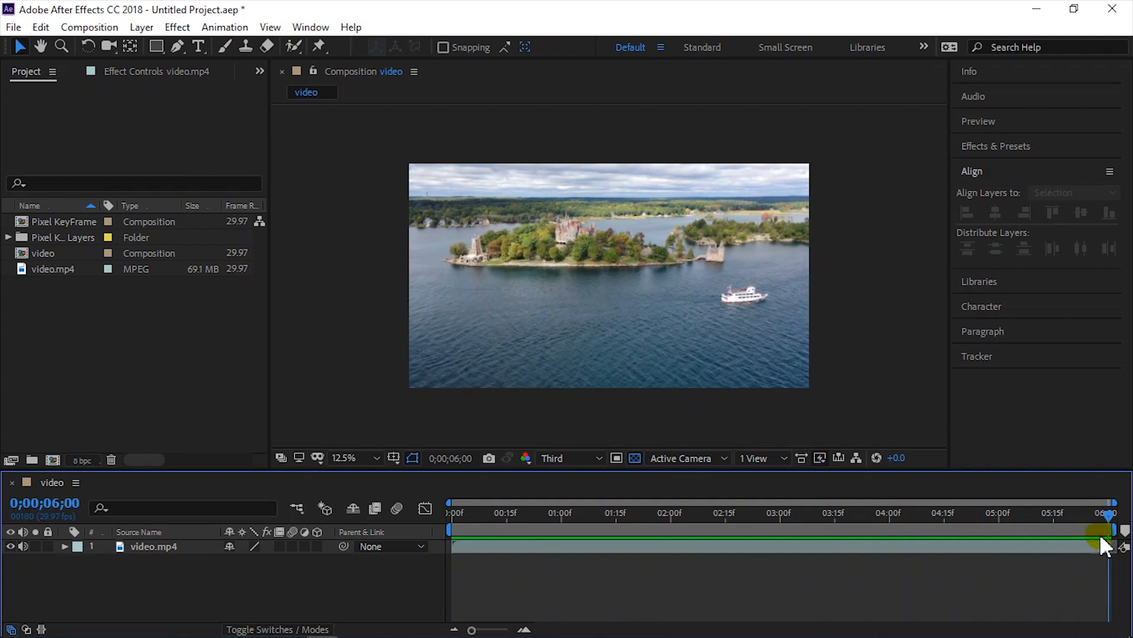
left_click_drag(1103, 512, 1121, 541)
- Run the 3D camera tracker on the video.mp4 layer
left_click(985, 144)
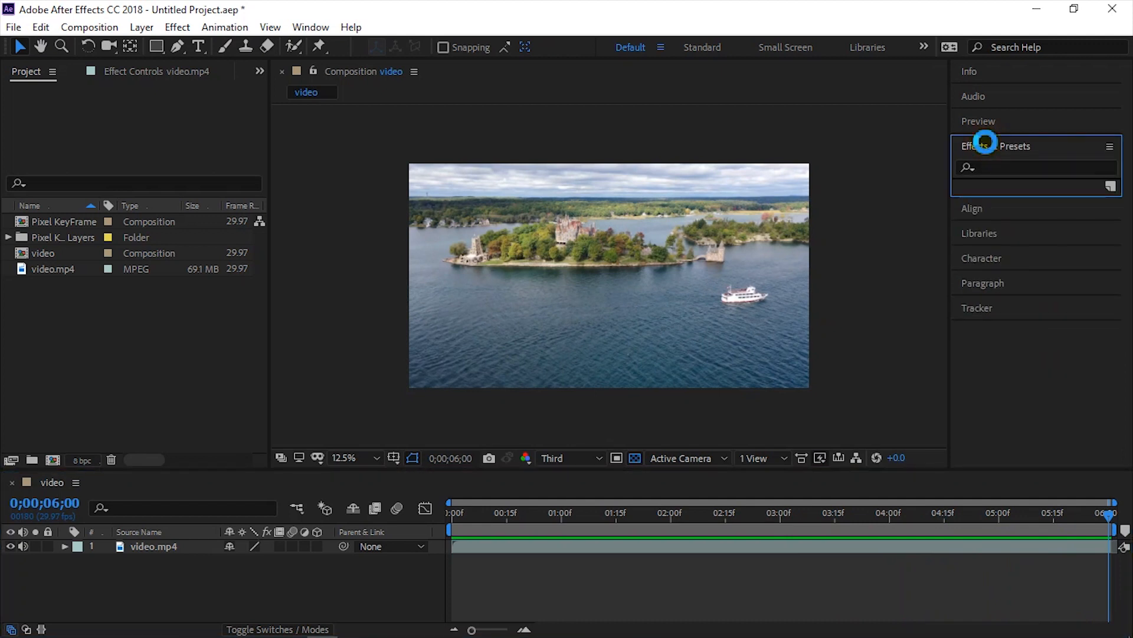
left_click(986, 143)
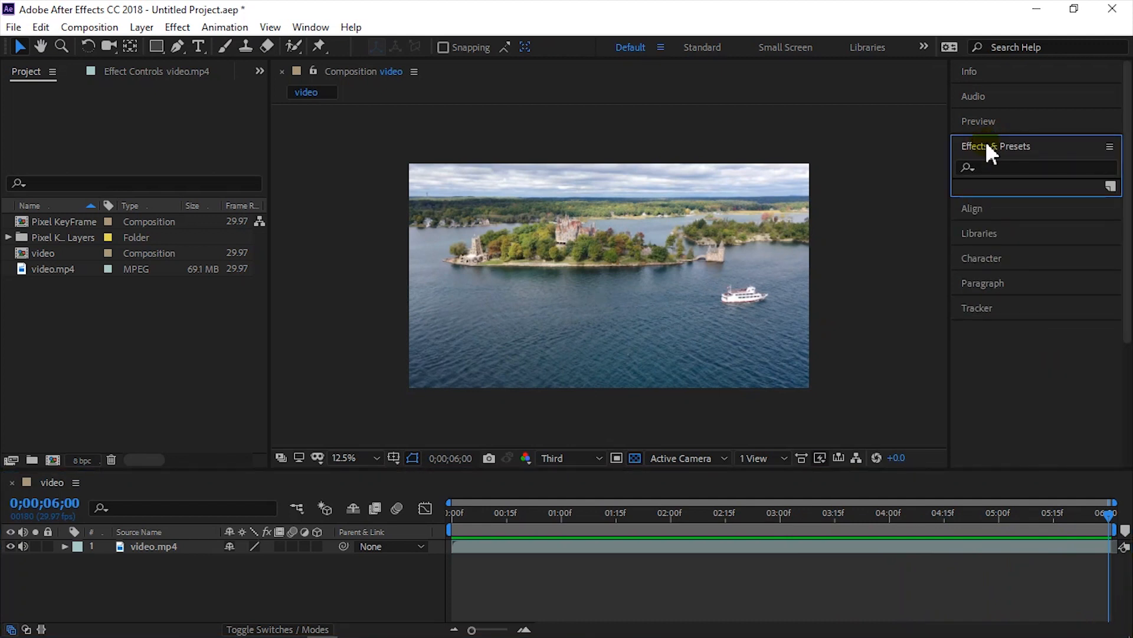
left_click(974, 146)
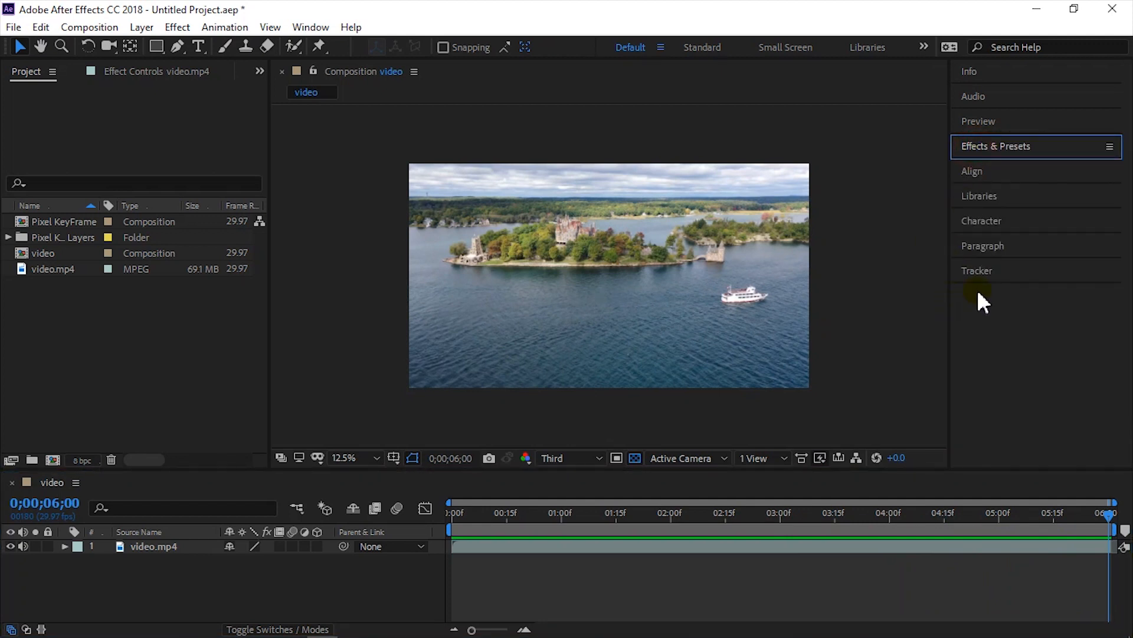
left_click(985, 271)
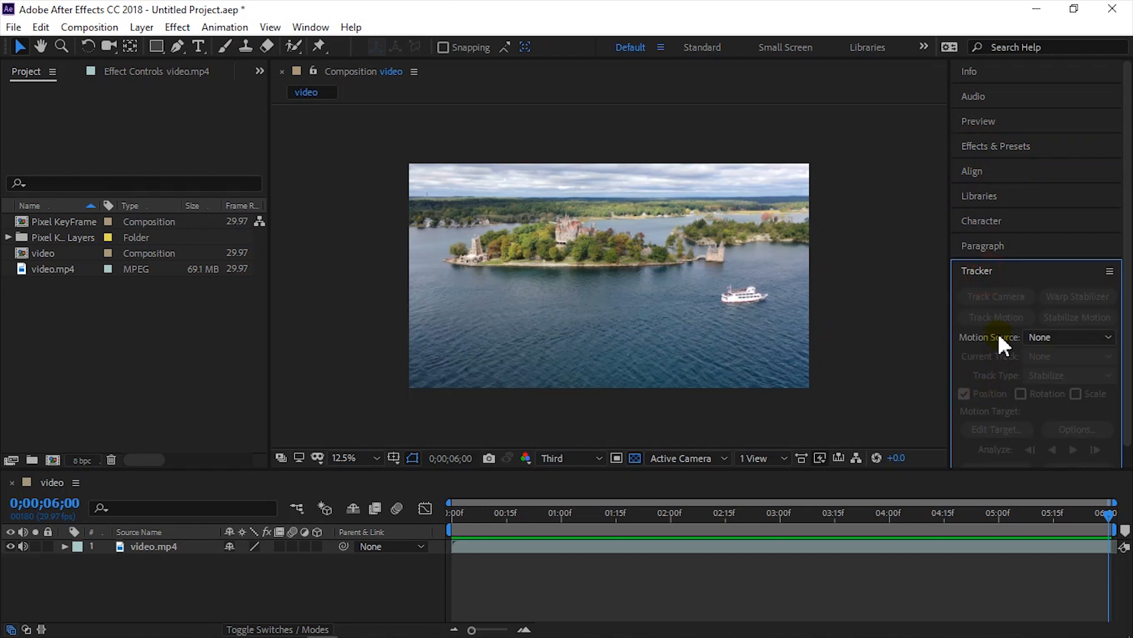
left_click(612, 544)
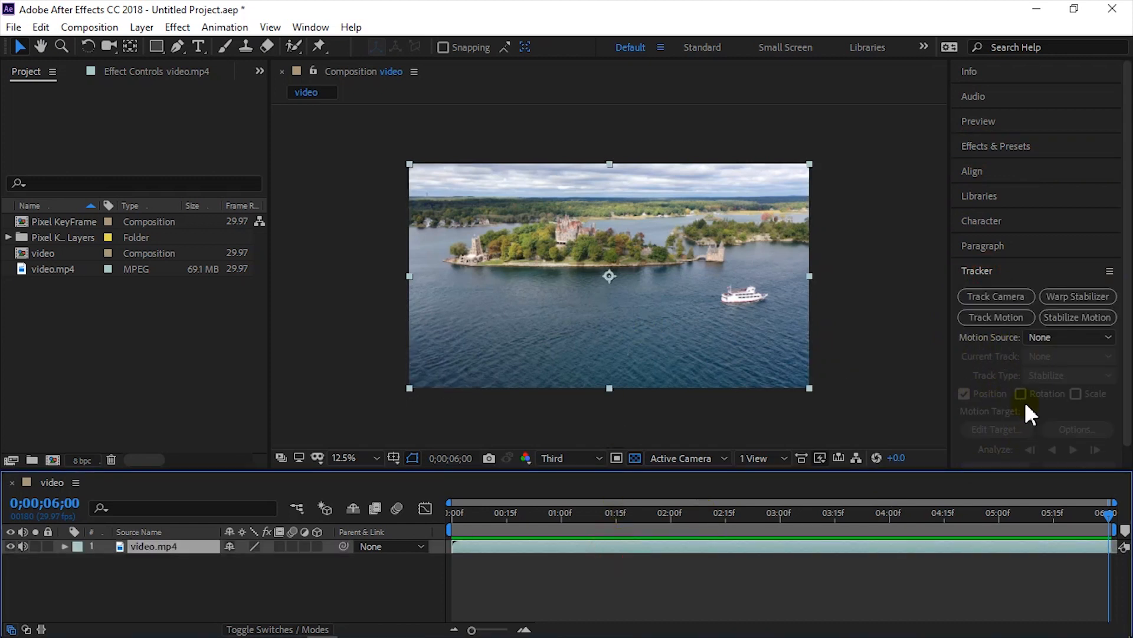
left_click(997, 298)
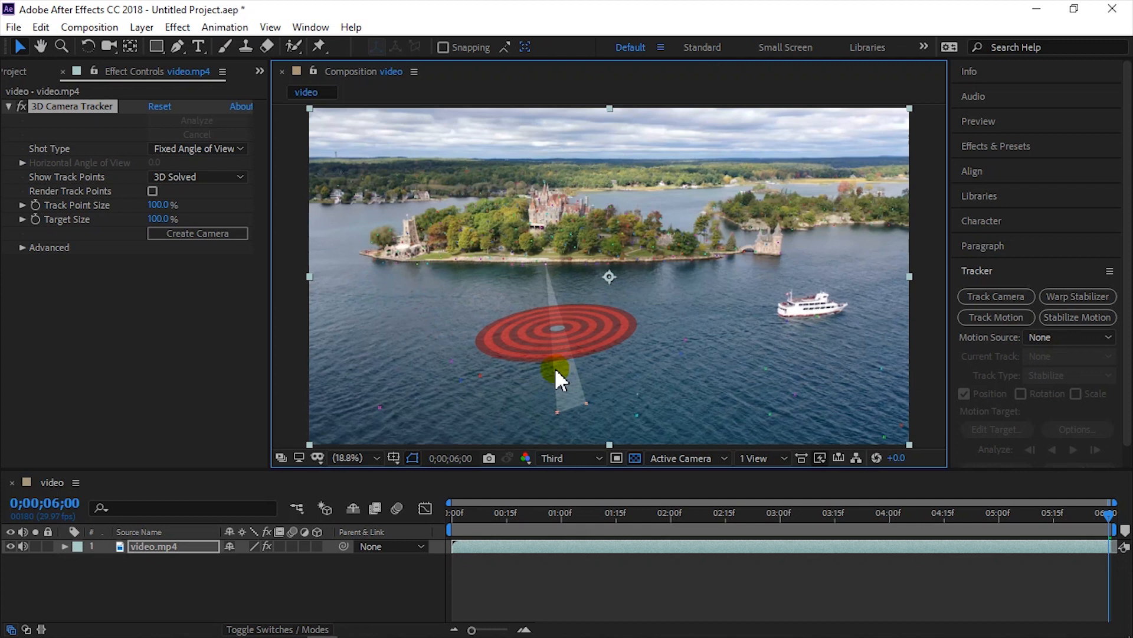
- Create a solid and camera from the three track points whose target lies flat on the water in front of the island
left_click(556, 370)
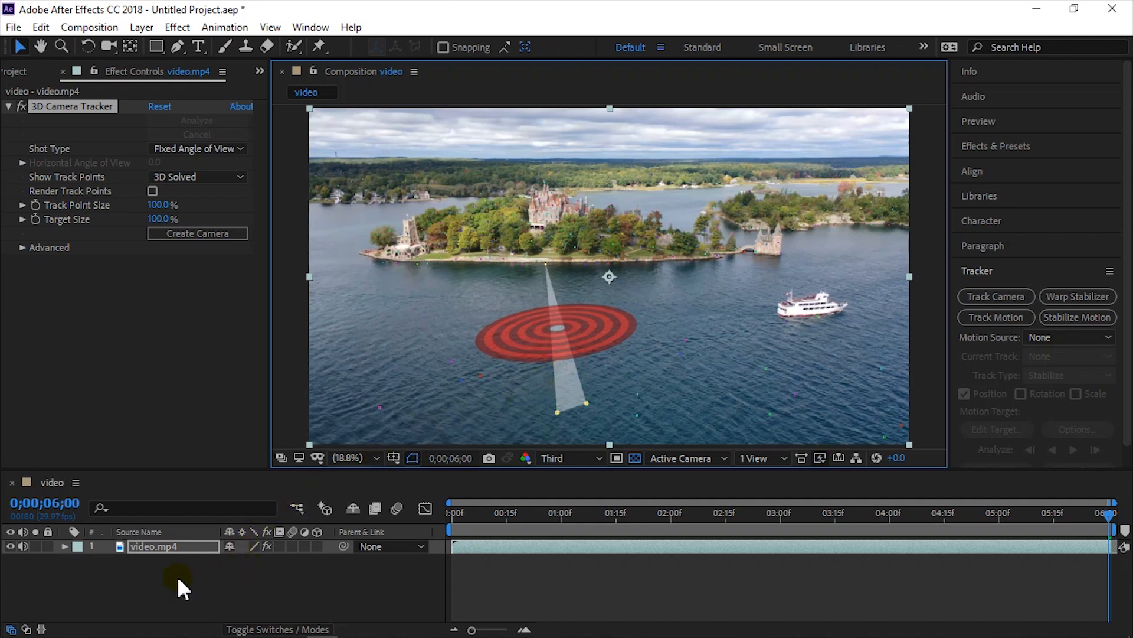
right_click(556, 340)
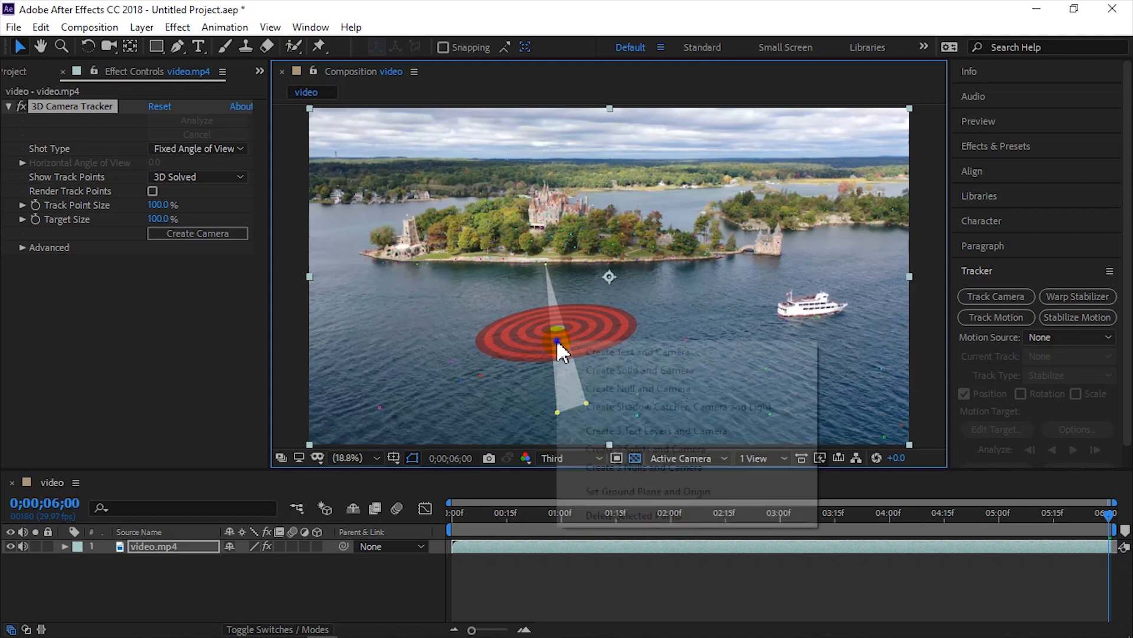
left_click(595, 369)
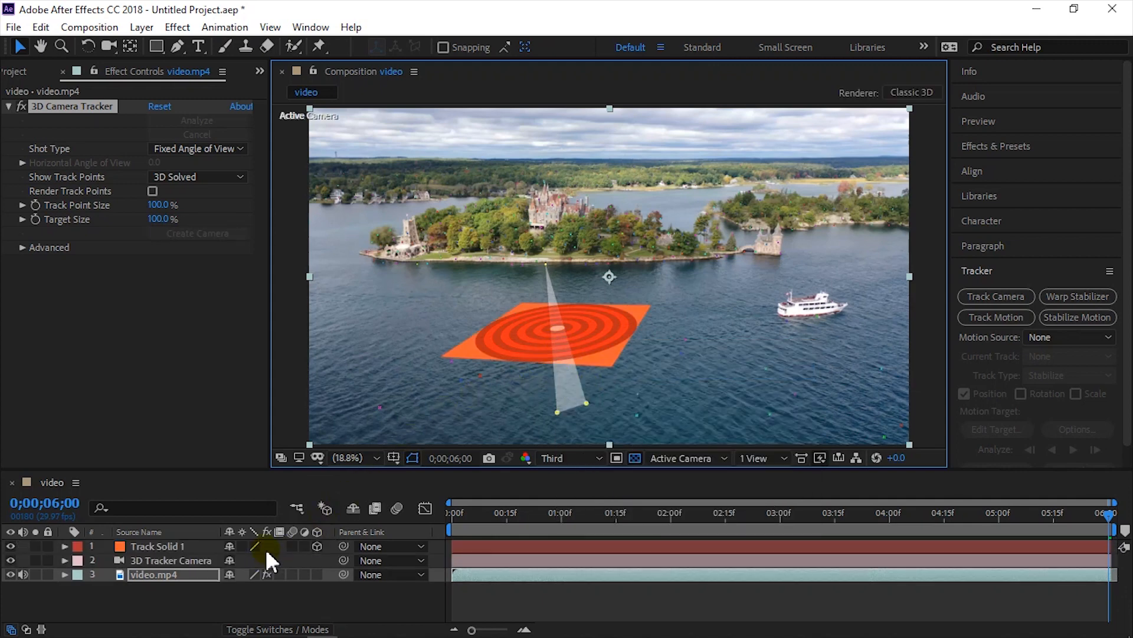
- Pre-compose the Track Solid 1 layer as "Pixel", leaving all attributes in the video composition
left_click(150, 546)
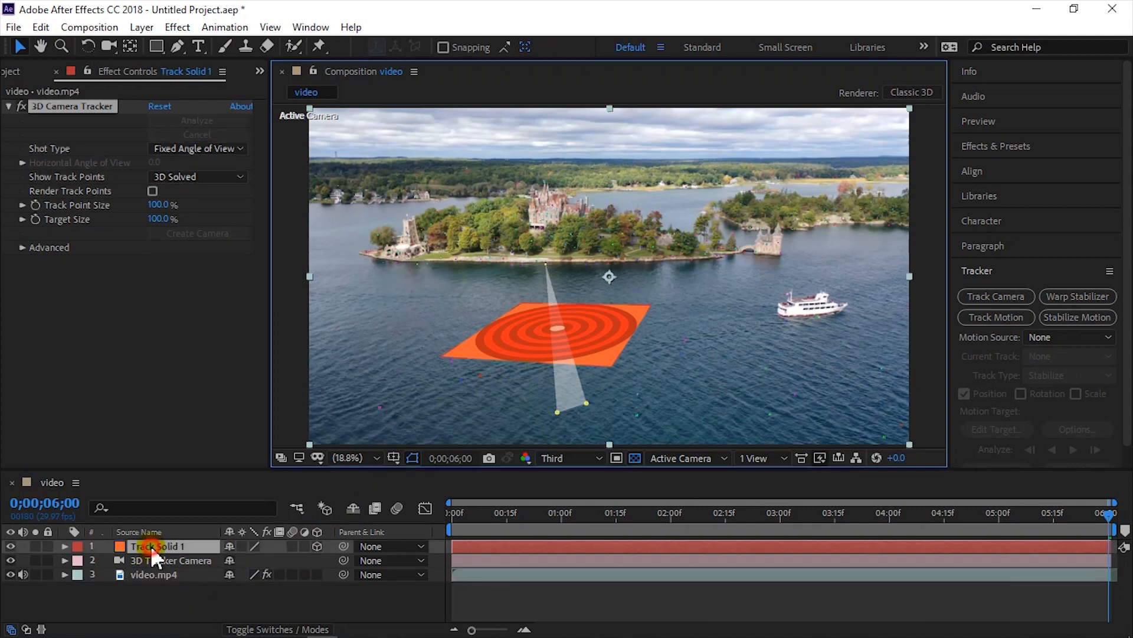
right_click(150, 544)
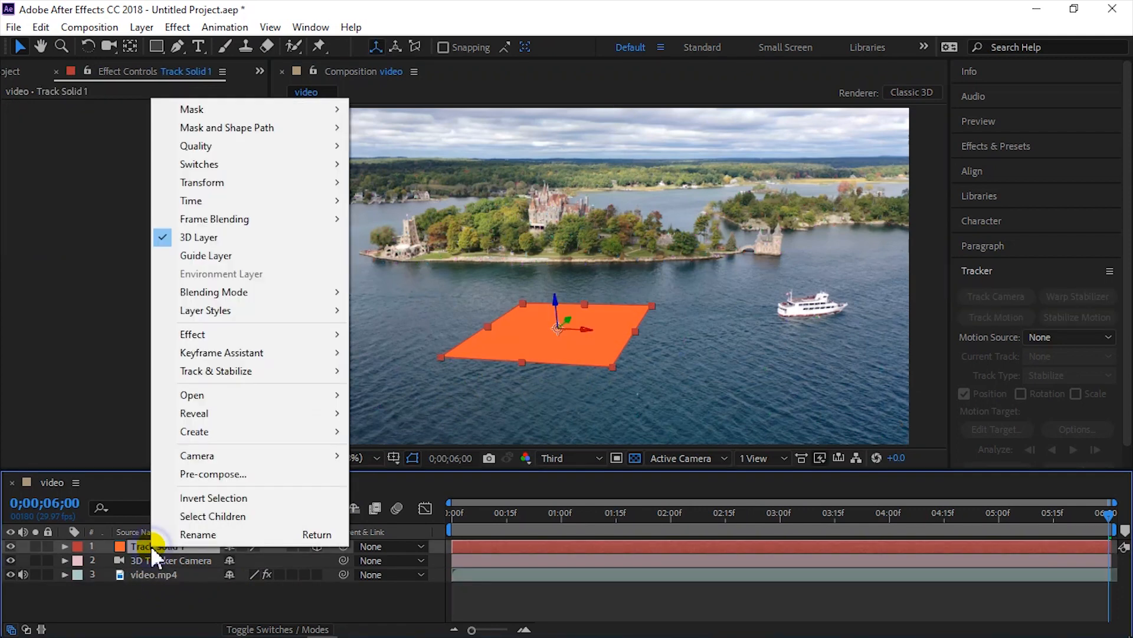
left_click(205, 474)
left_click(607, 434)
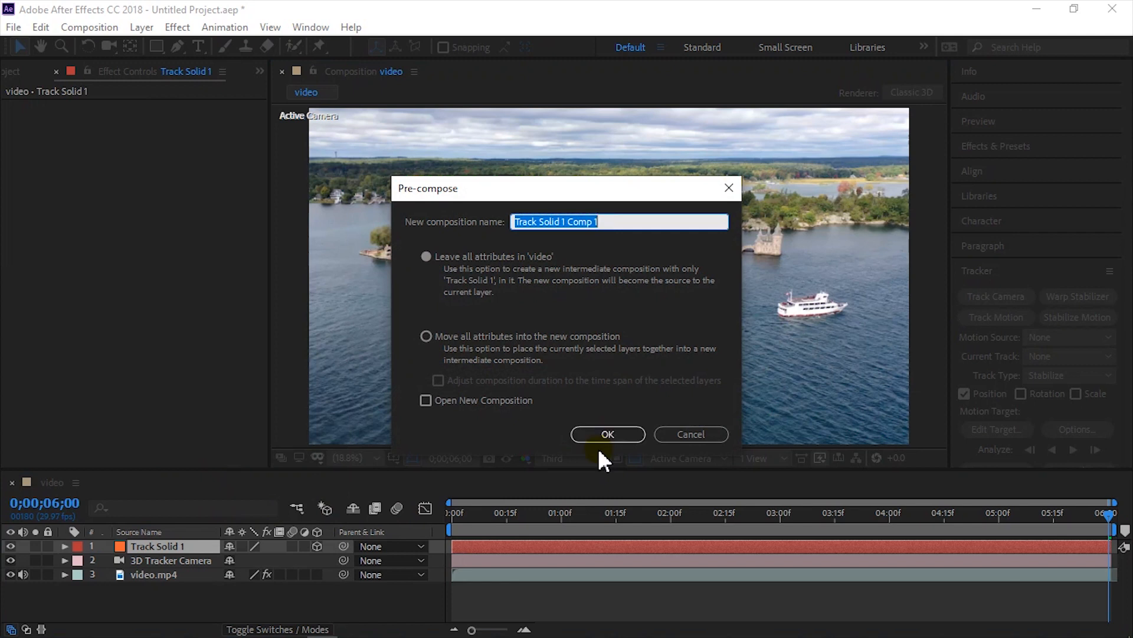
type("P")
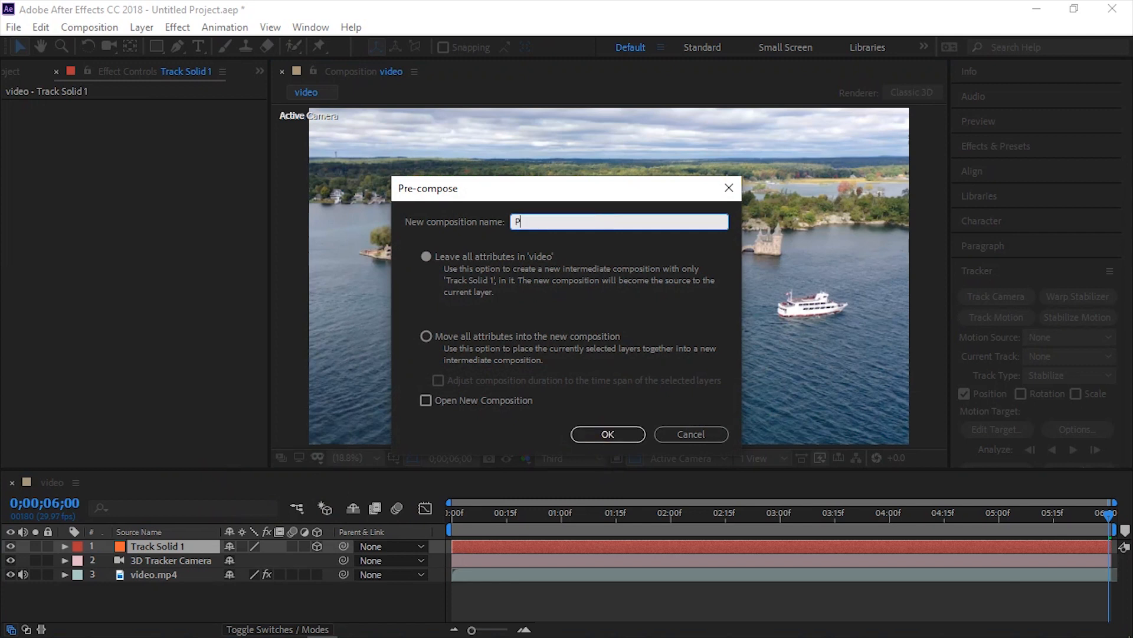
type("iz")
type("el")
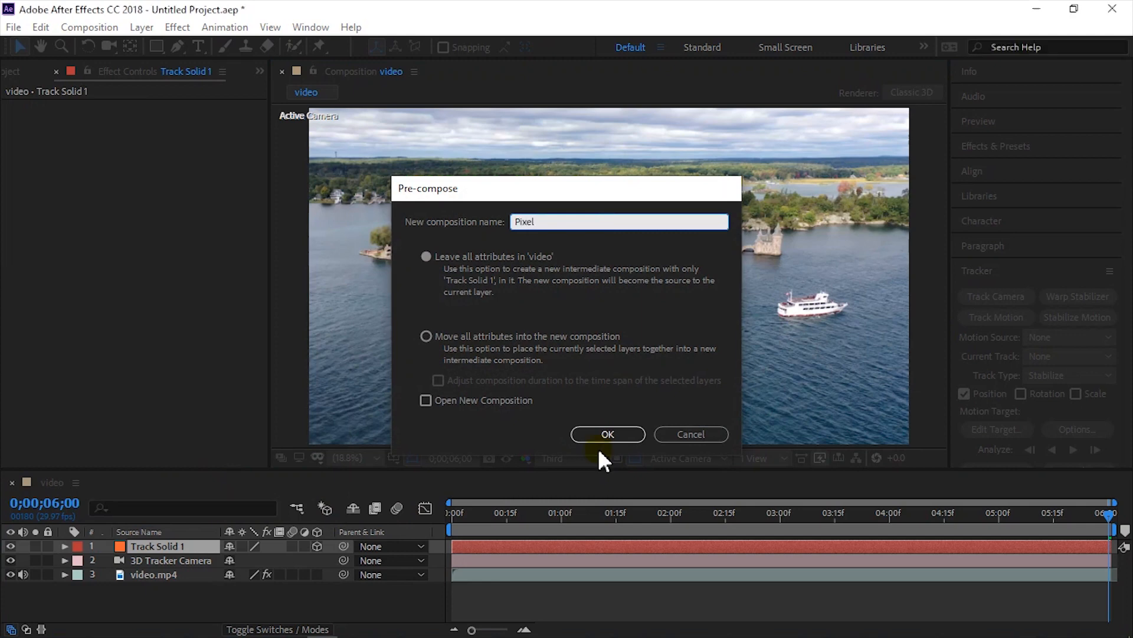
left_click(598, 439)
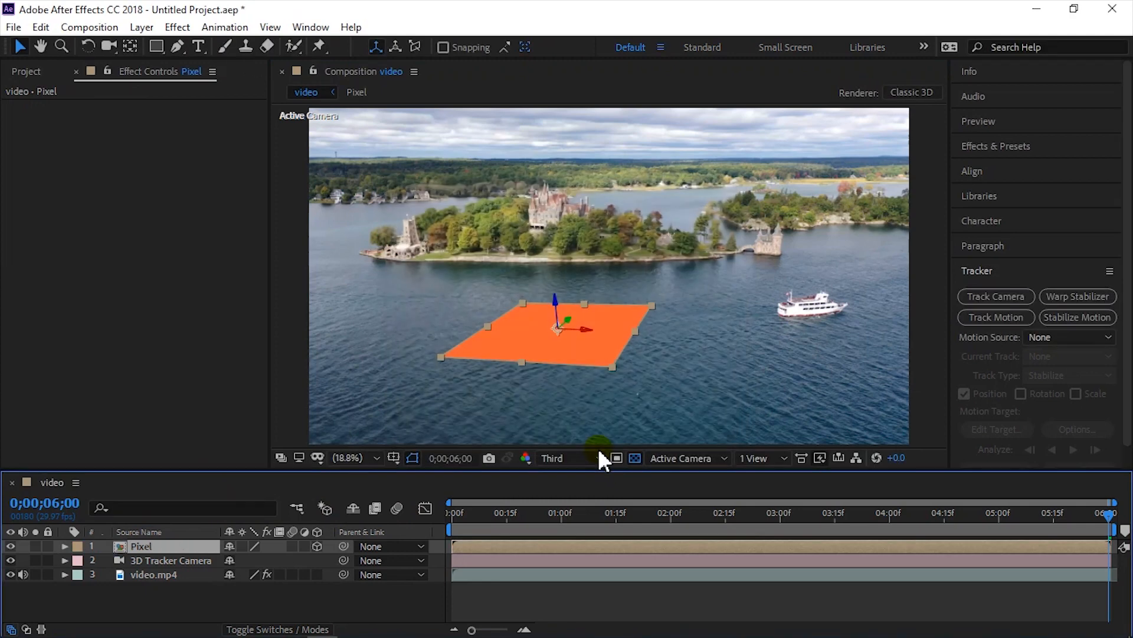
- Inside the Pixel composition, replace the Track Solid 1 layer with the Pixel KeyFrame composition
double_click(158, 545)
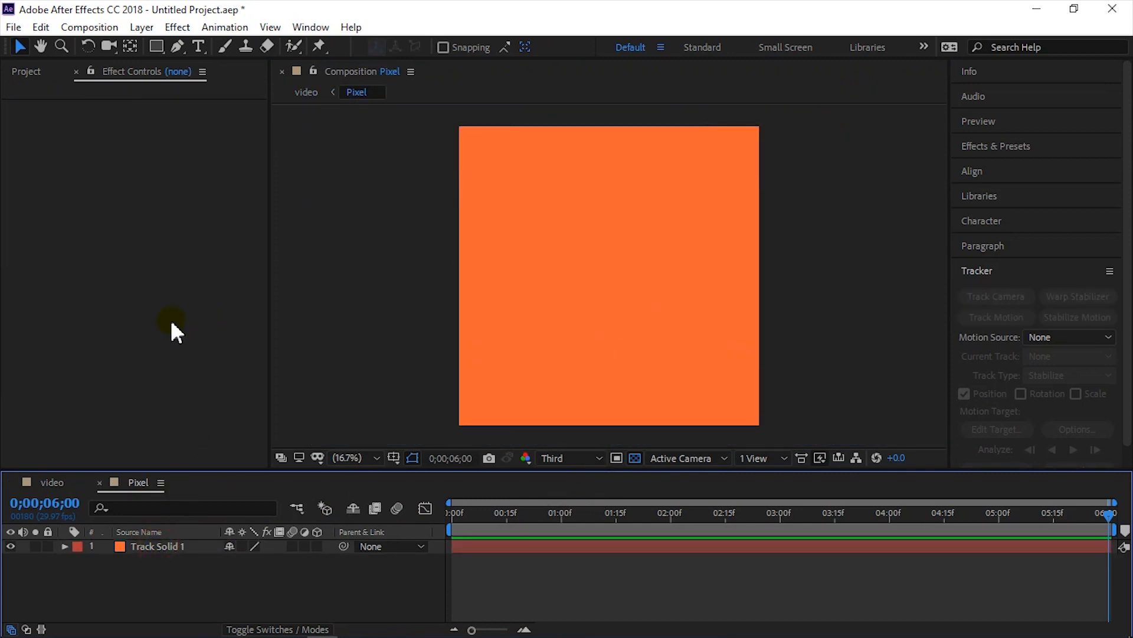
left_click(24, 73)
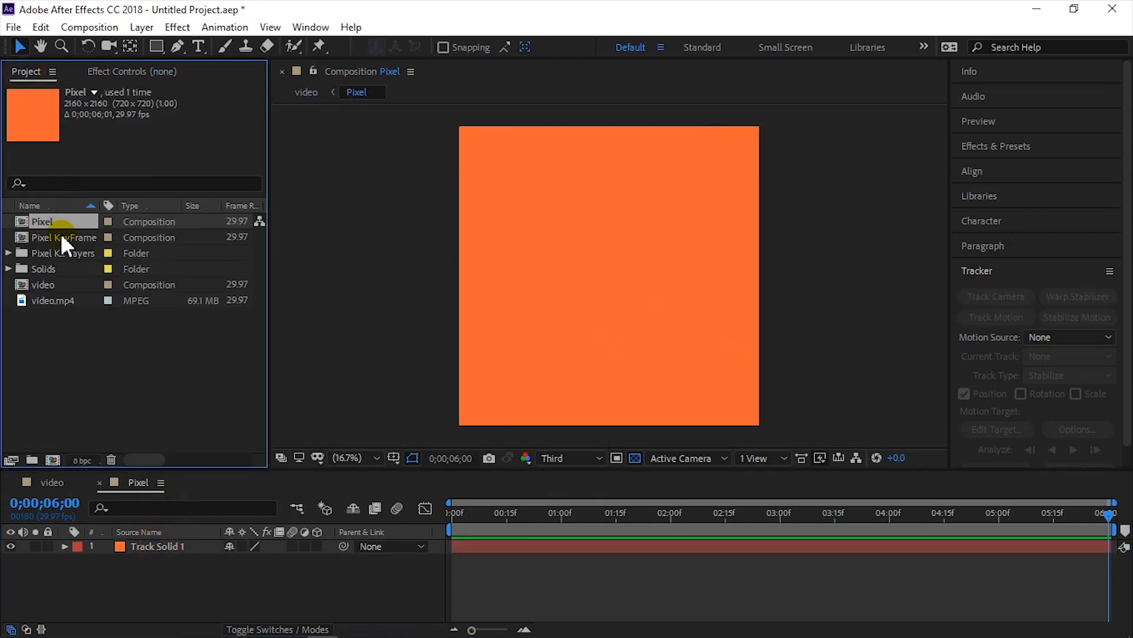
left_click_drag(56, 231, 161, 538)
left_click(175, 583)
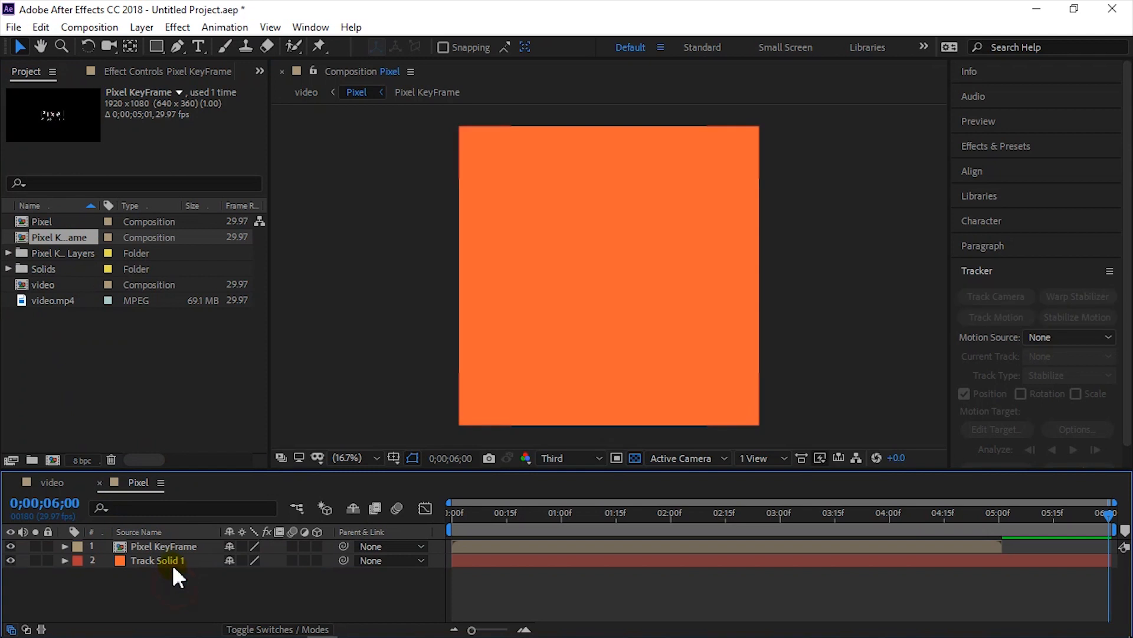
left_click(172, 562)
key("Delete")
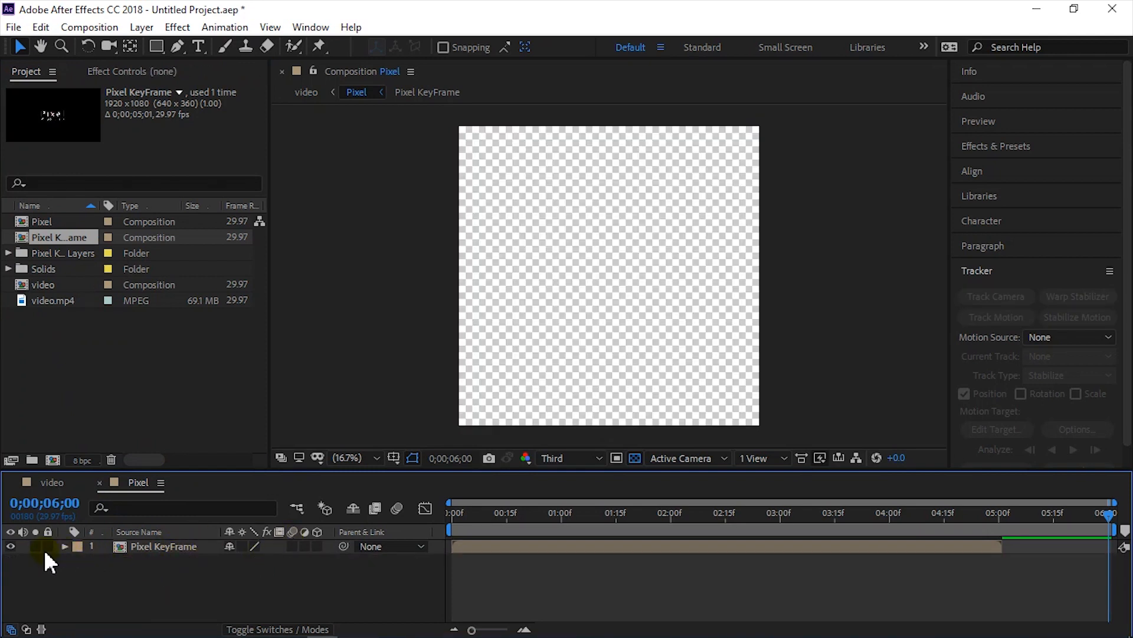
left_click(148, 545)
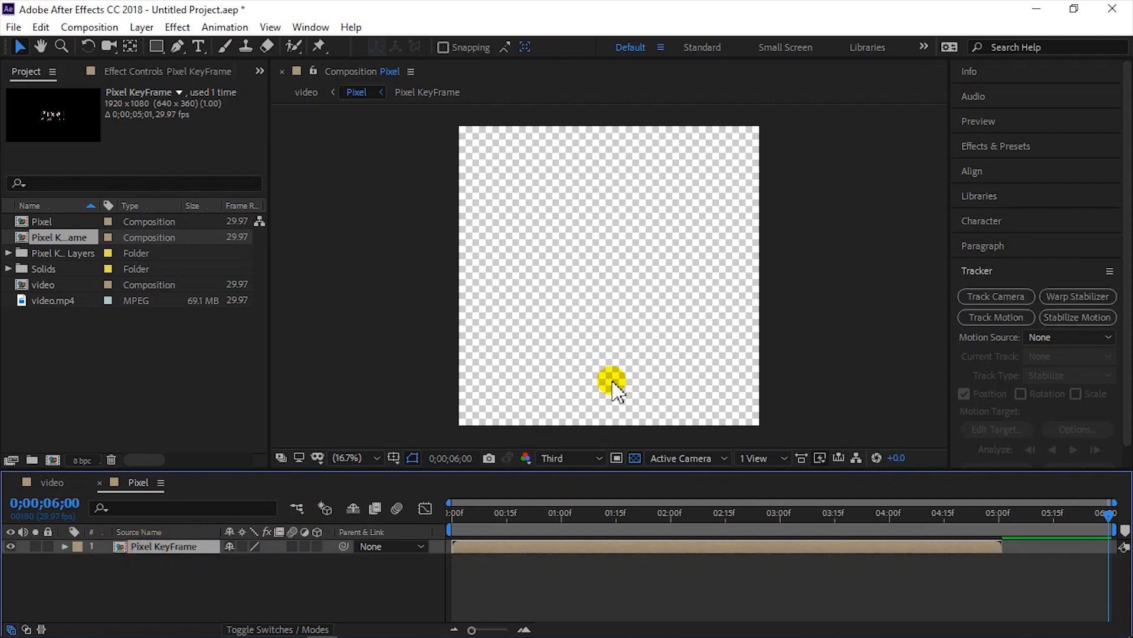
left_click(612, 304)
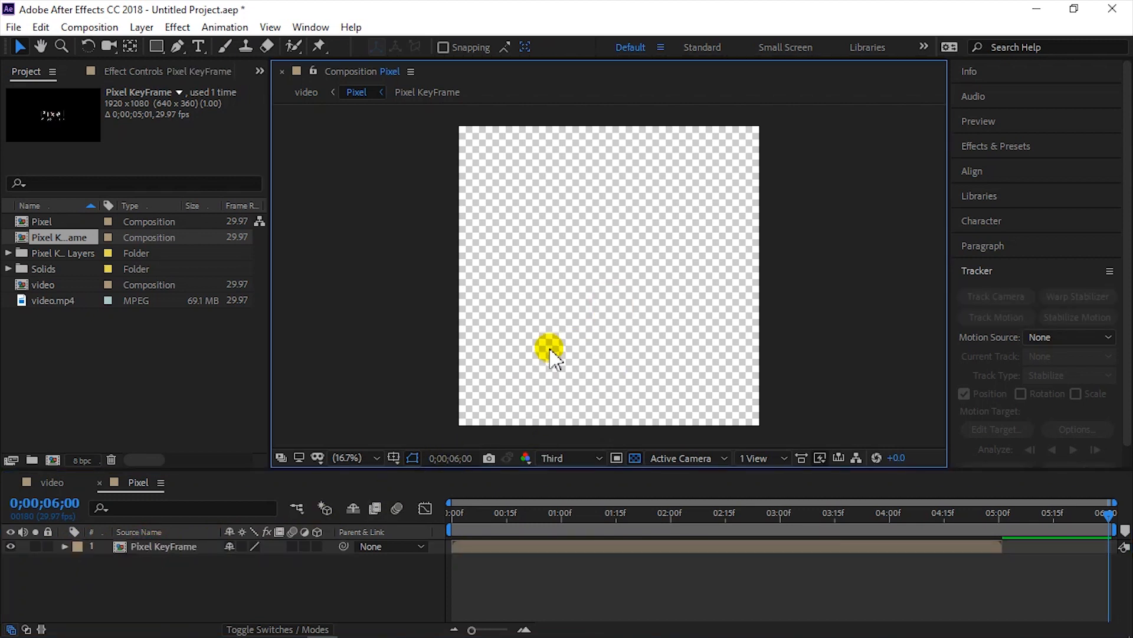
left_click(571, 304)
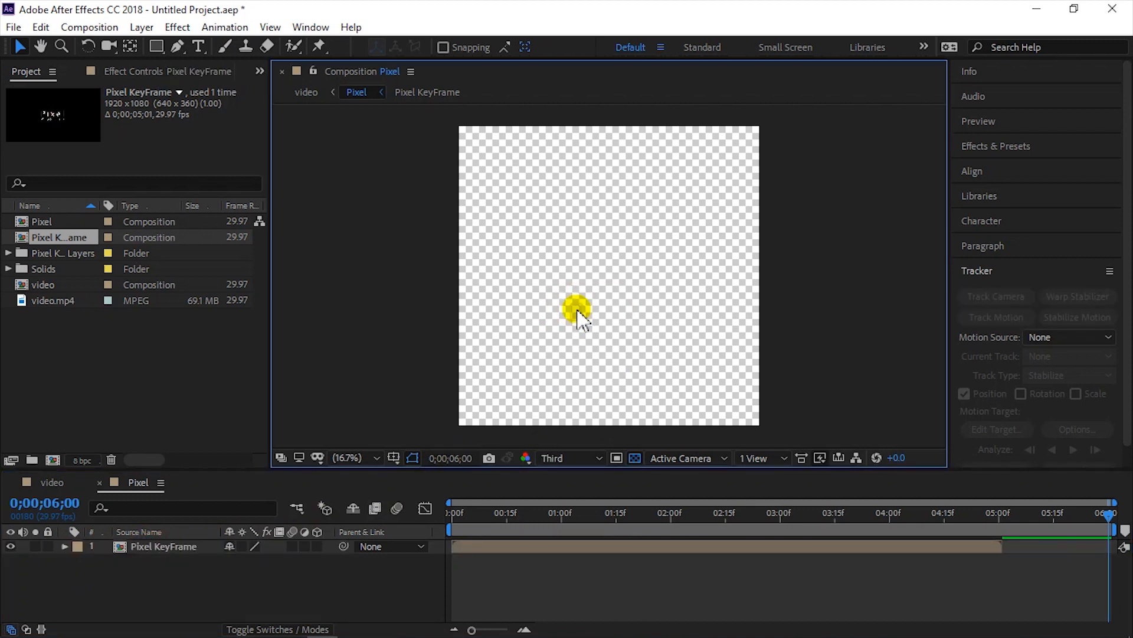
scroll(568, 304, "down", 3)
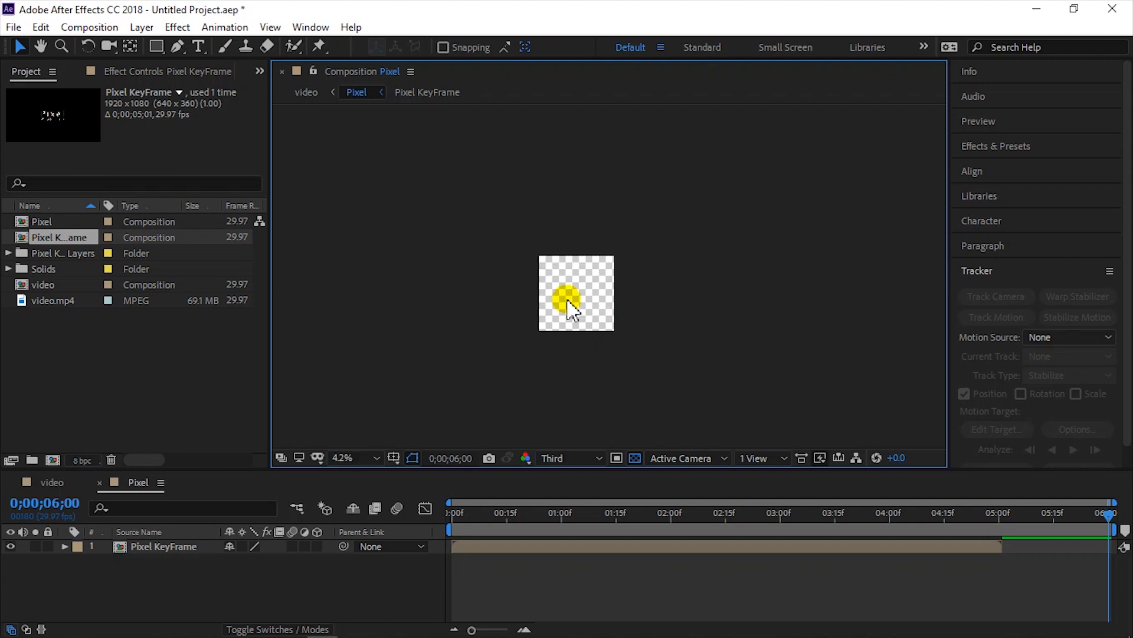
- Enable collapse transformations for the Pixel KeyFrame layer in the Pixel composition
scroll(568, 304, "up", 6)
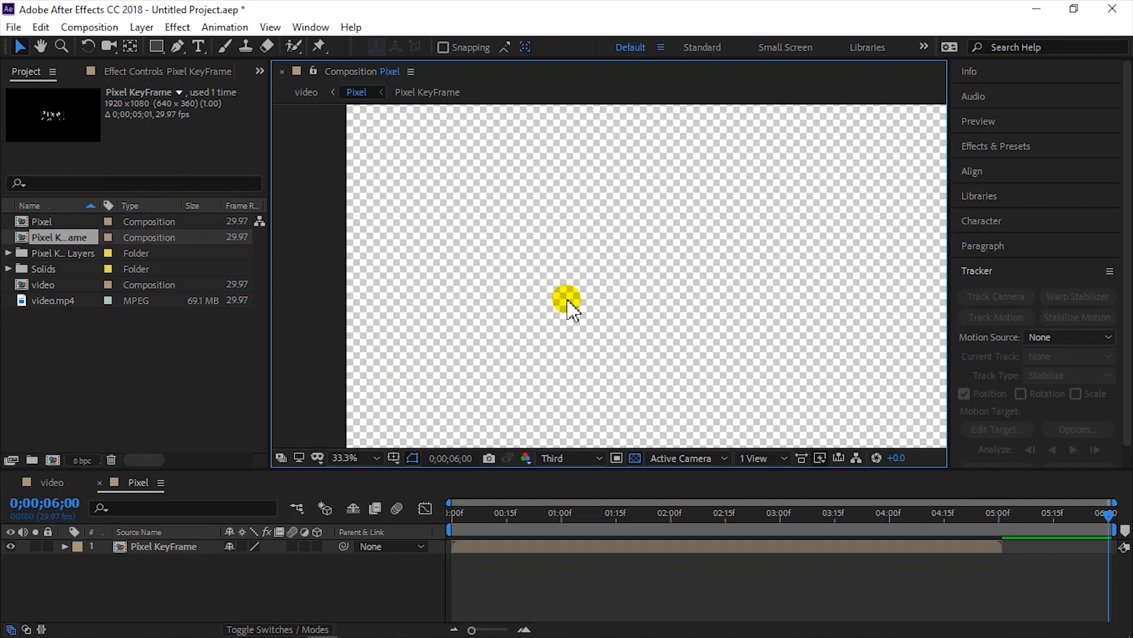
scroll(571, 308, "down", 1)
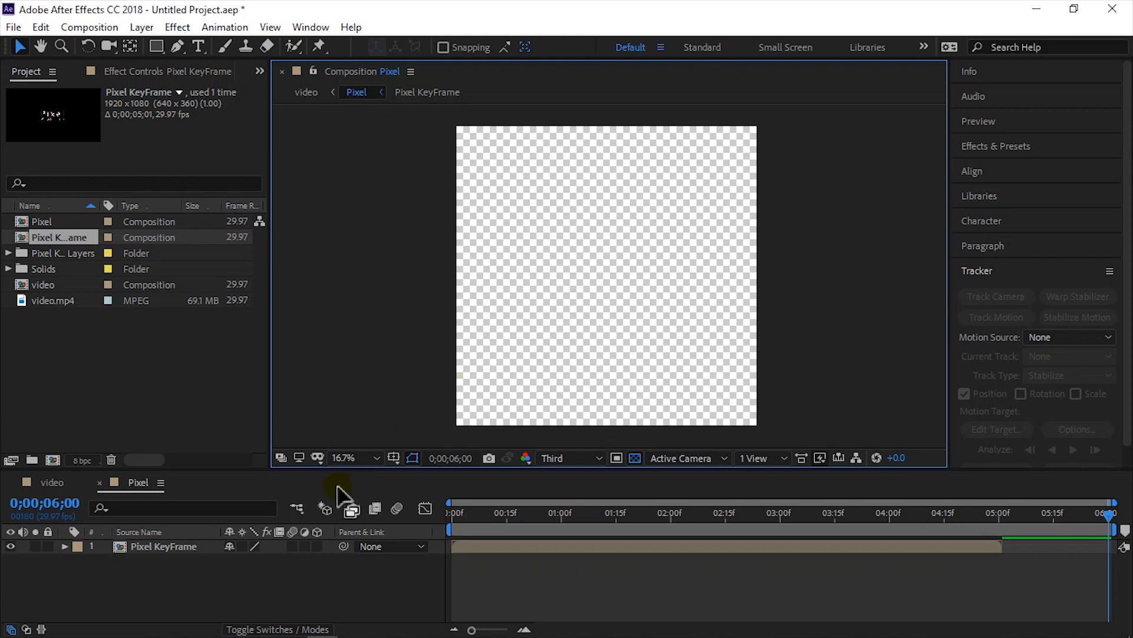
left_click(215, 570)
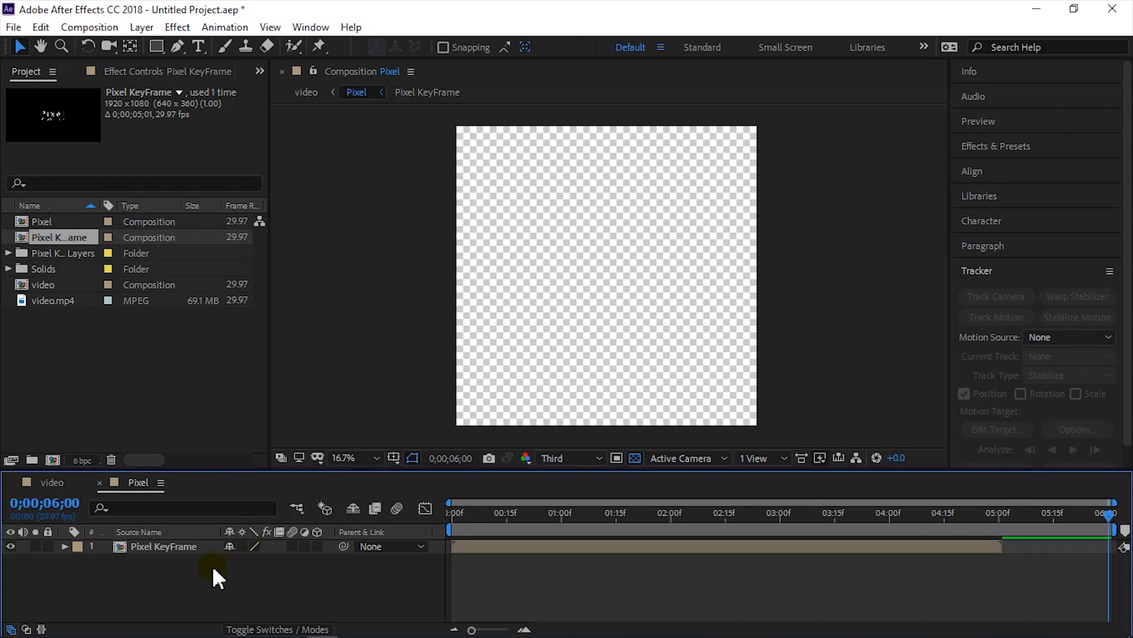
left_click(242, 546)
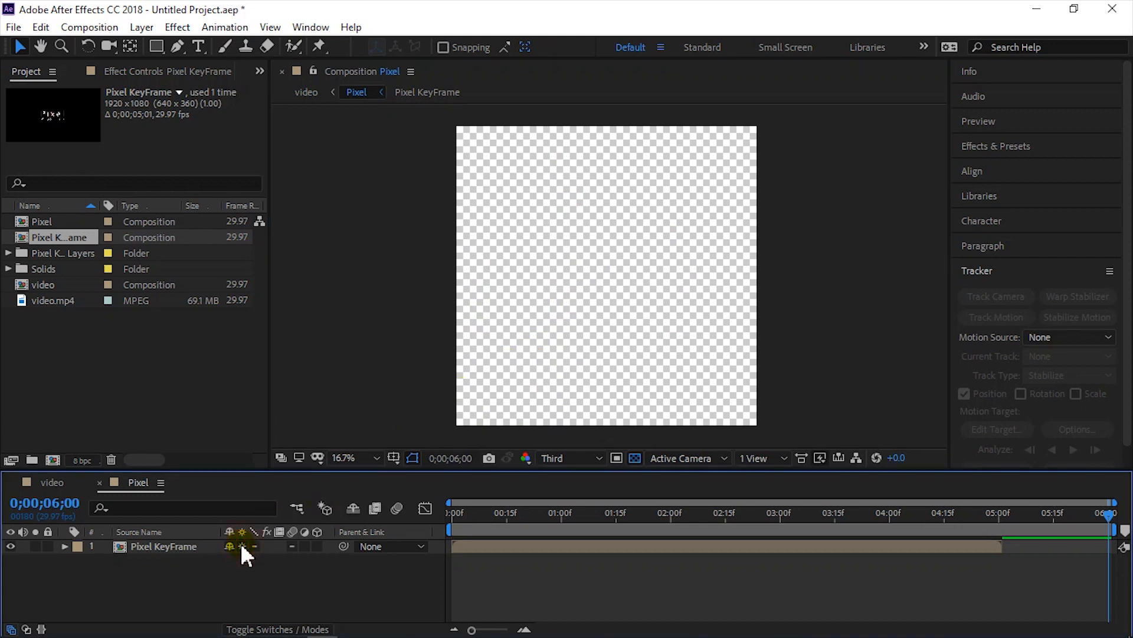
left_click(158, 547)
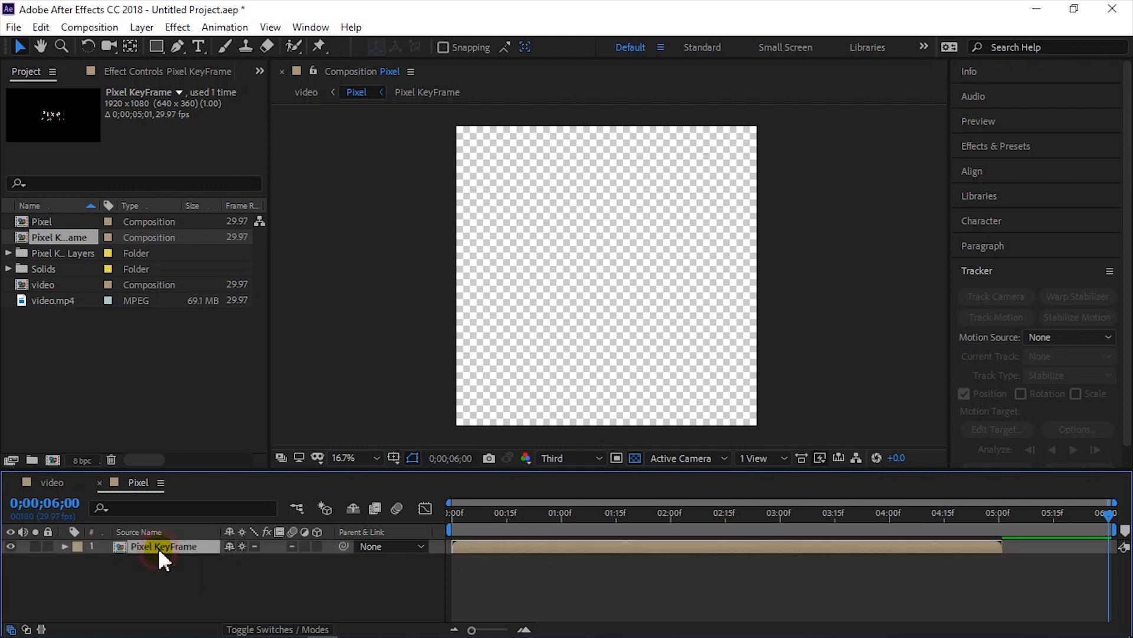
left_click(66, 543)
left_click(66, 543)
left_click(101, 571)
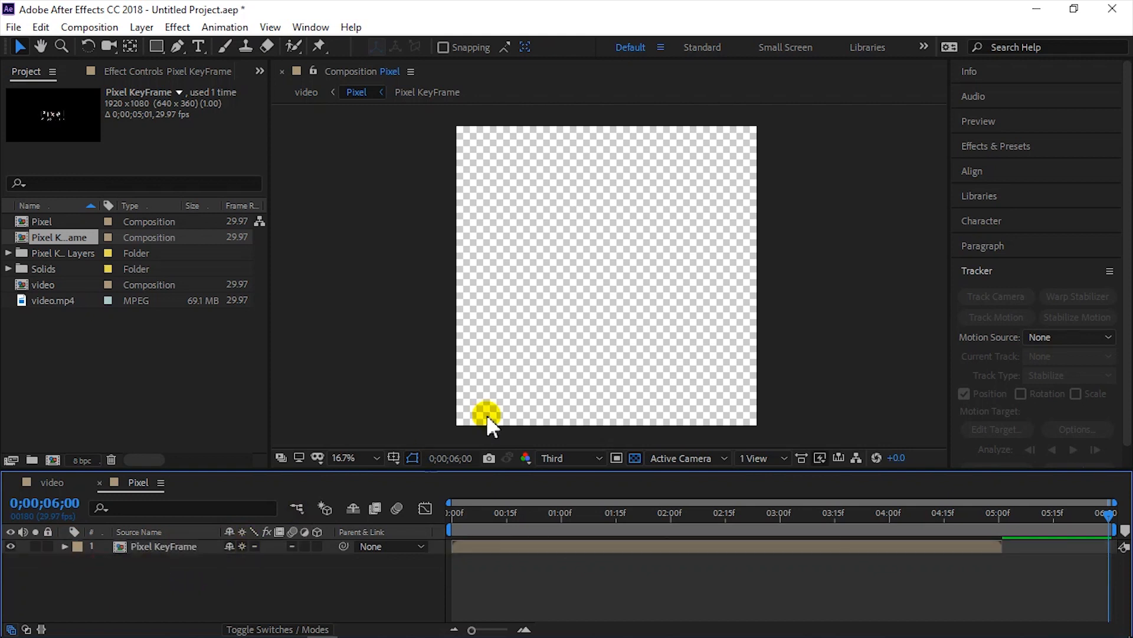
- Hide the layer controls in the composition view and show them again
left_click(264, 25)
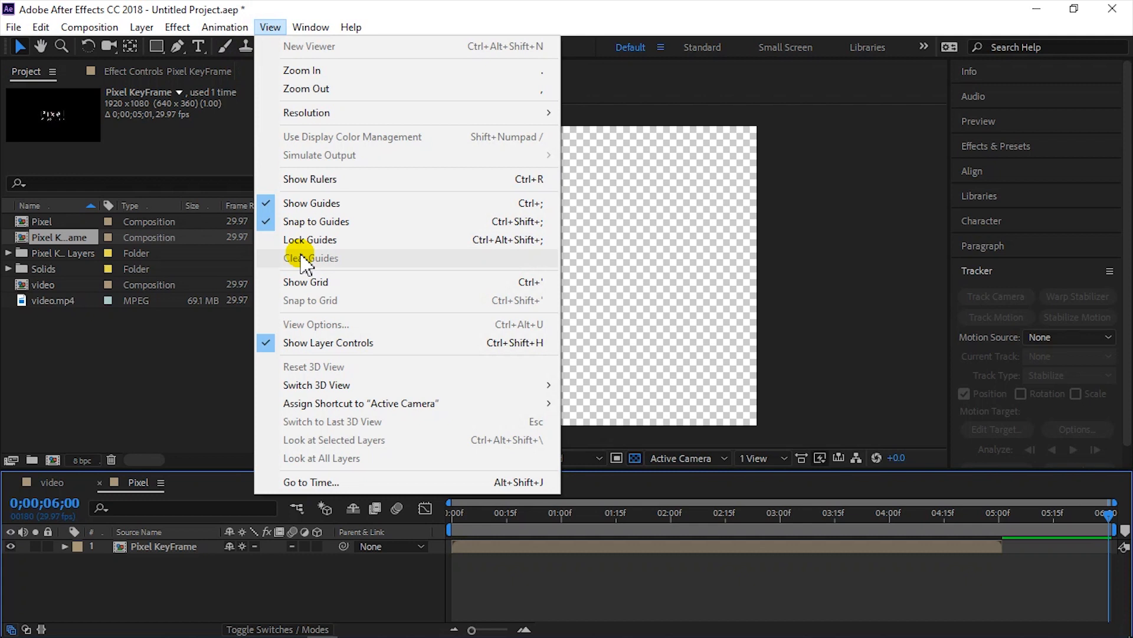
left_click(331, 348)
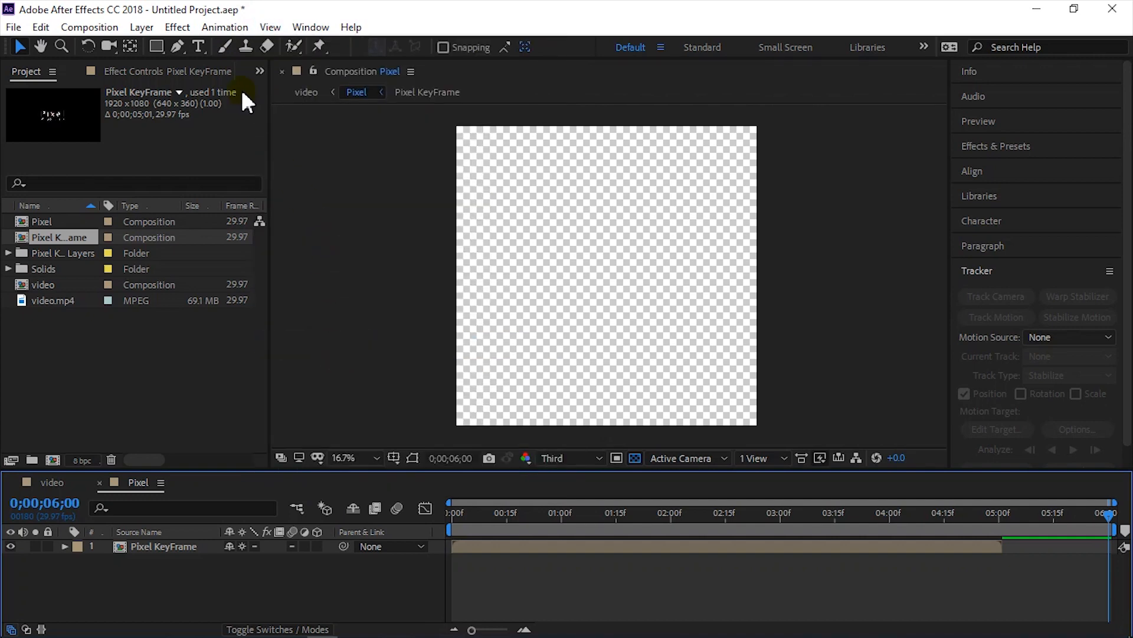
left_click(267, 26)
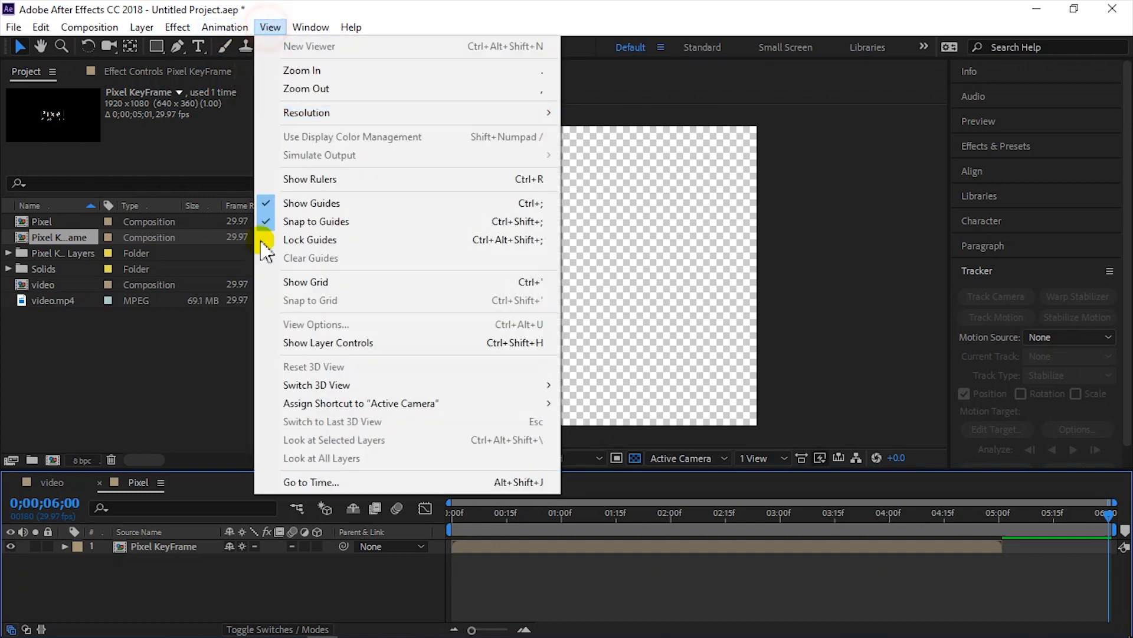
left_click(281, 343)
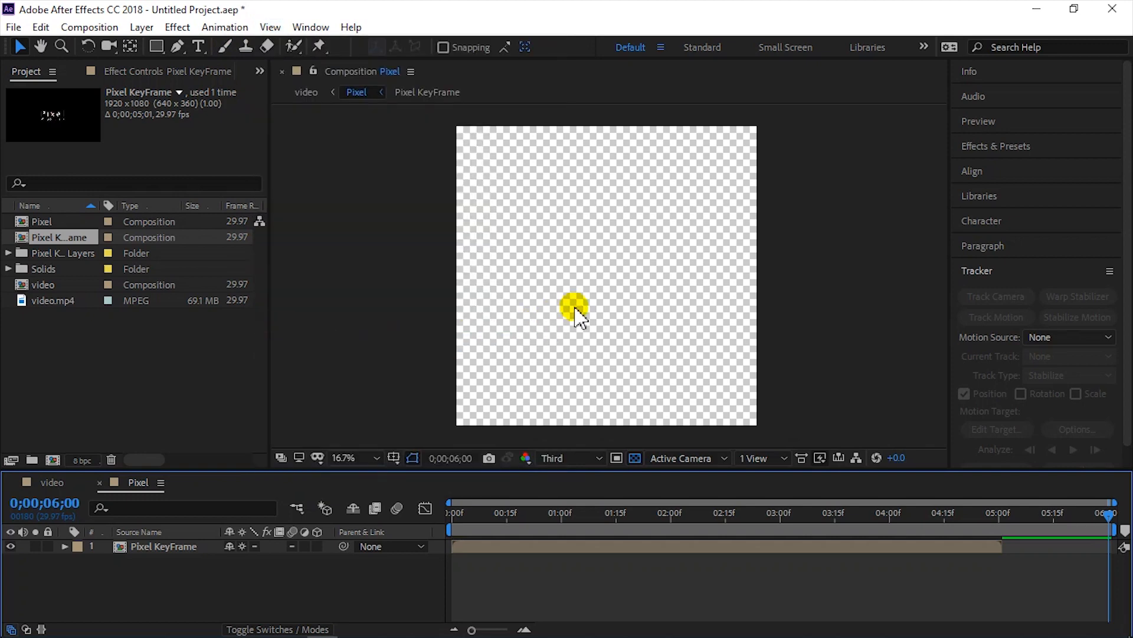
scroll(577, 320, "down", 4)
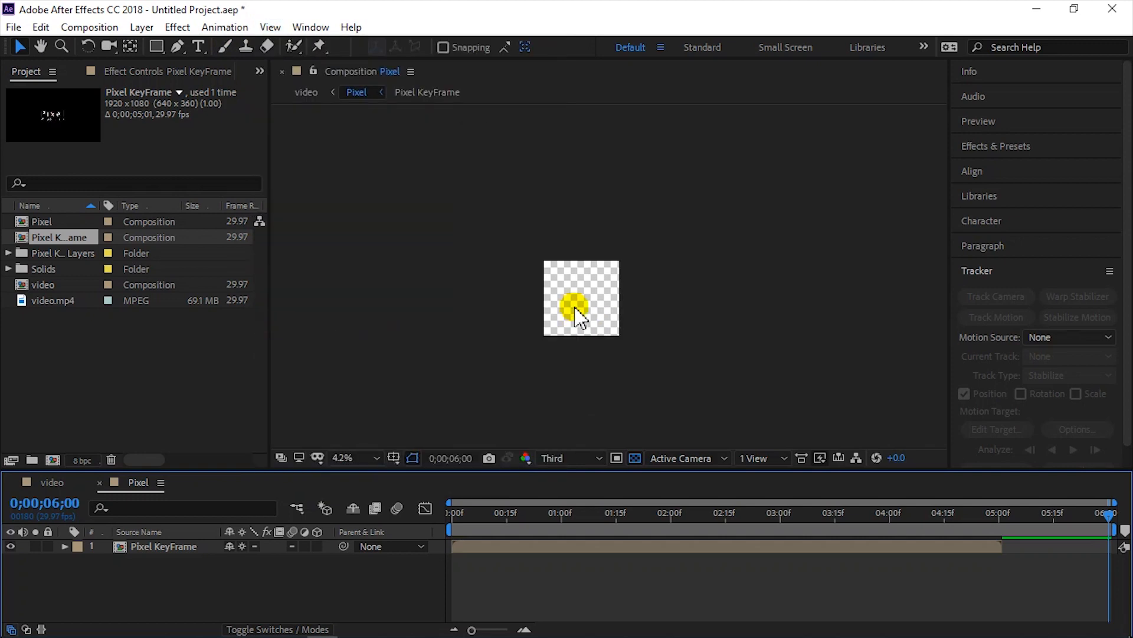
scroll(577, 316, "up", 5)
scroll(576, 318, "down", 2)
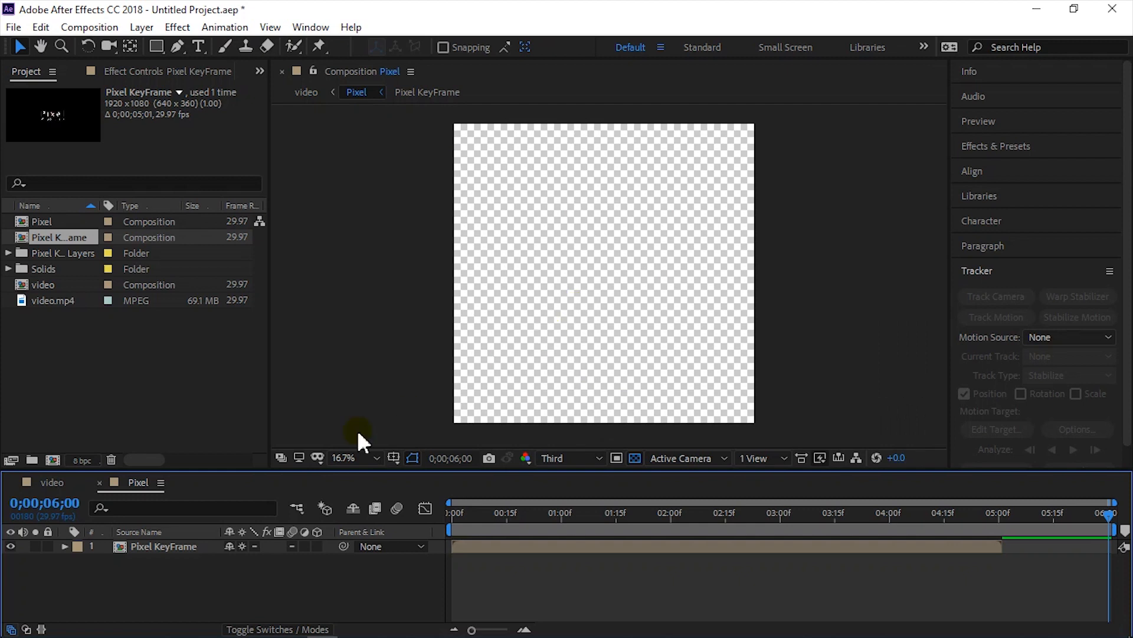
- Set the Pixel KeyFrame layer's scale to 118%
left_click(65, 546)
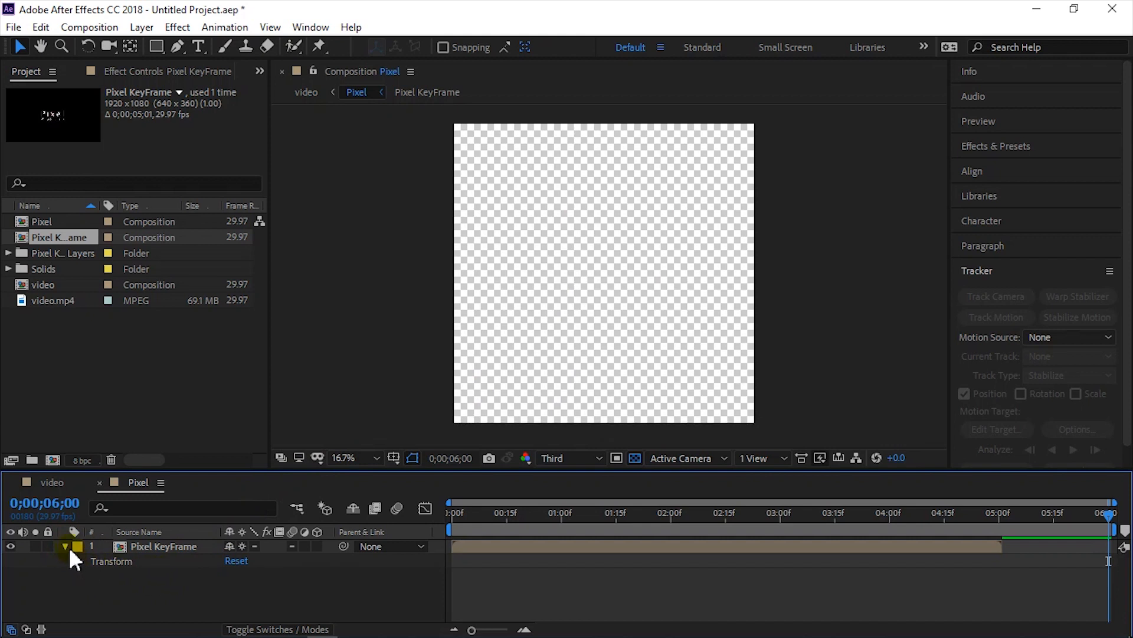
key("s")
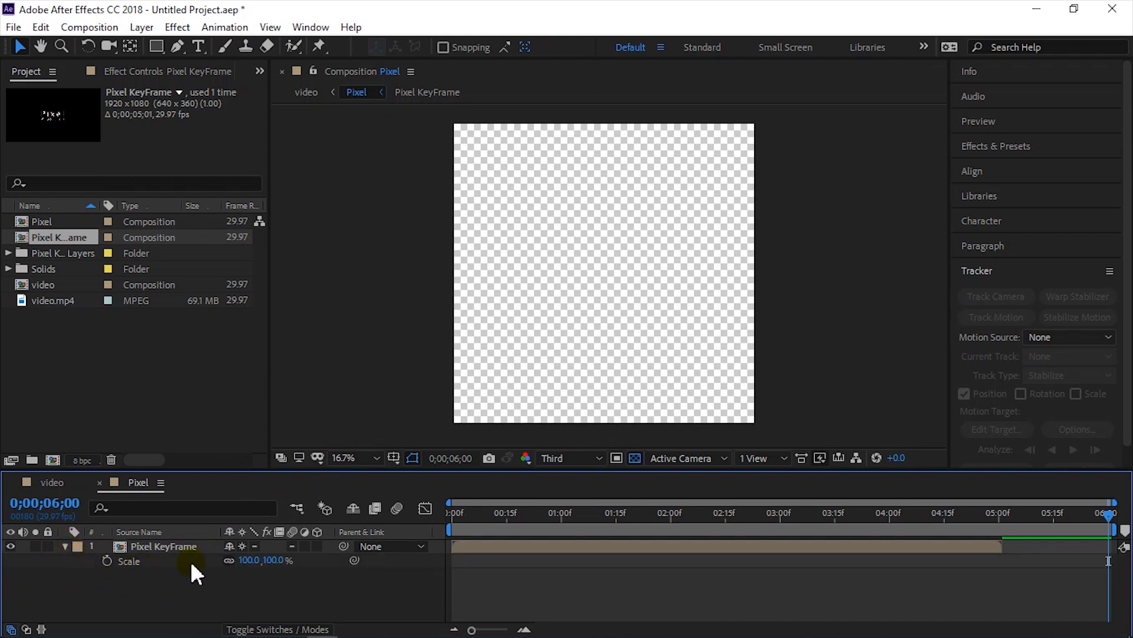
left_click_drag(242, 560, 281, 584)
scroll(363, 393, "down", 1)
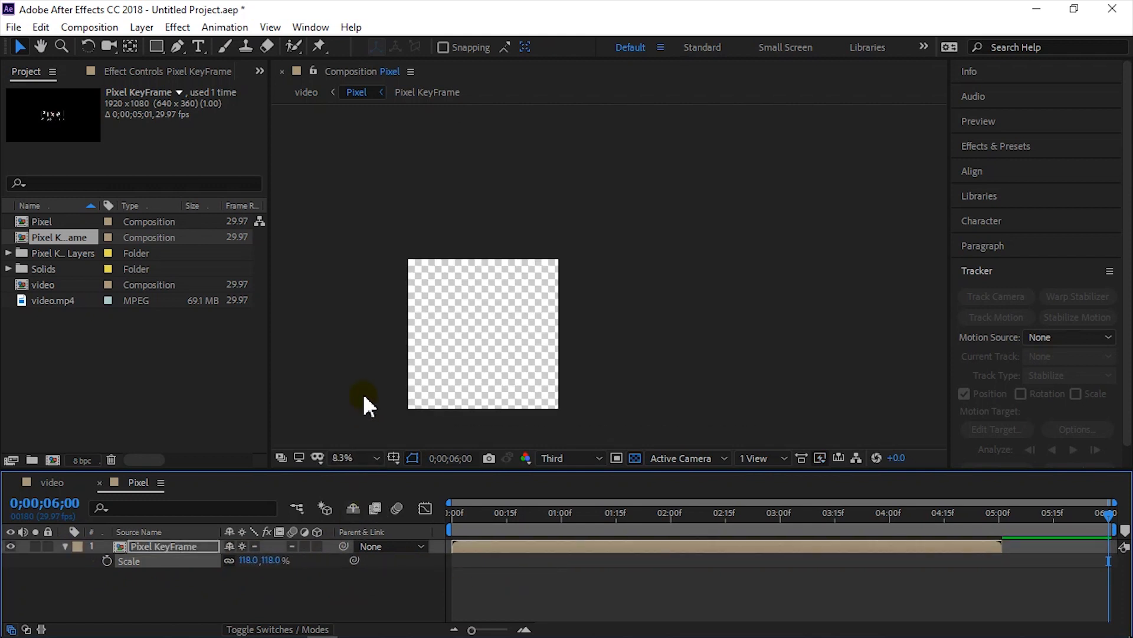
key("space")
left_click_drag(421, 355, 546, 288)
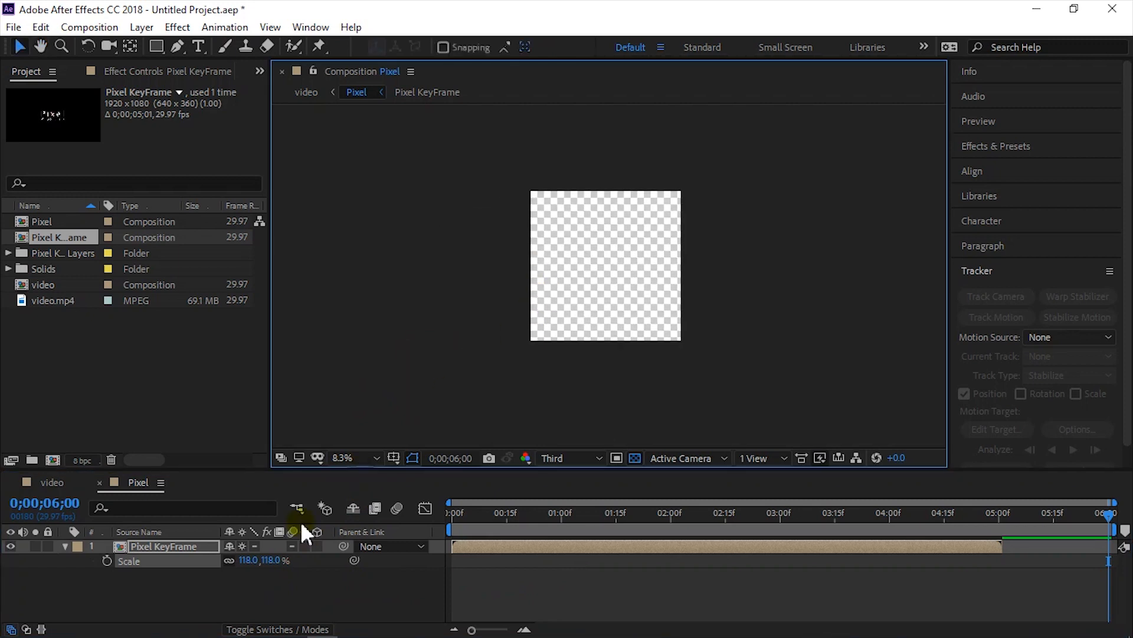
- Delete the Pixel KeyFrame layer from the Pixel composition
left_click(160, 581)
left_click(141, 549)
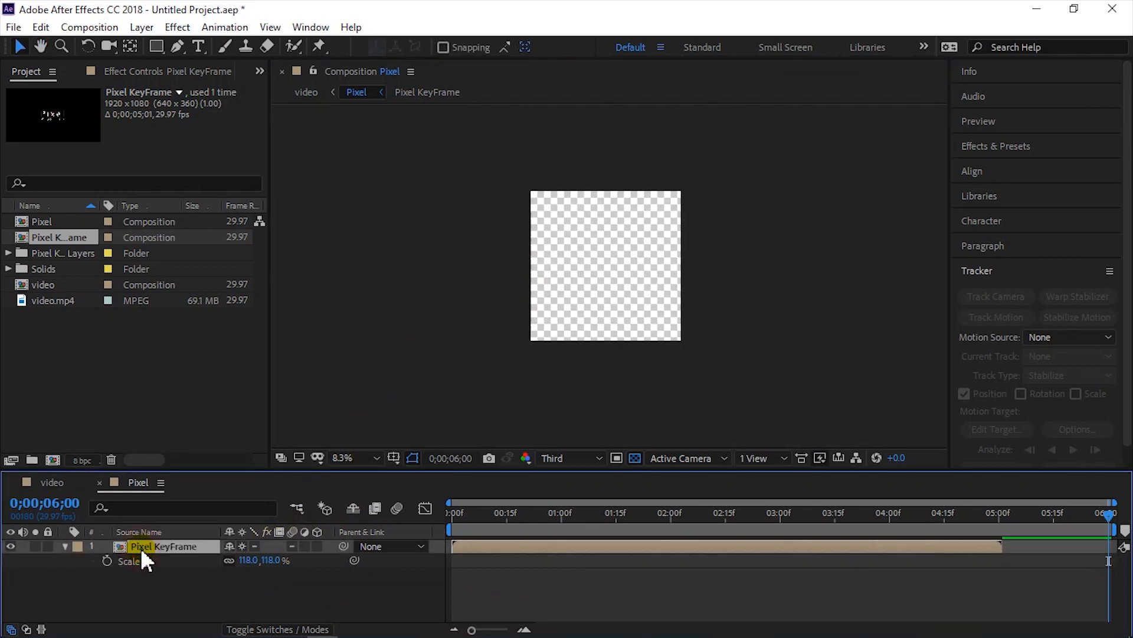
key("Delete")
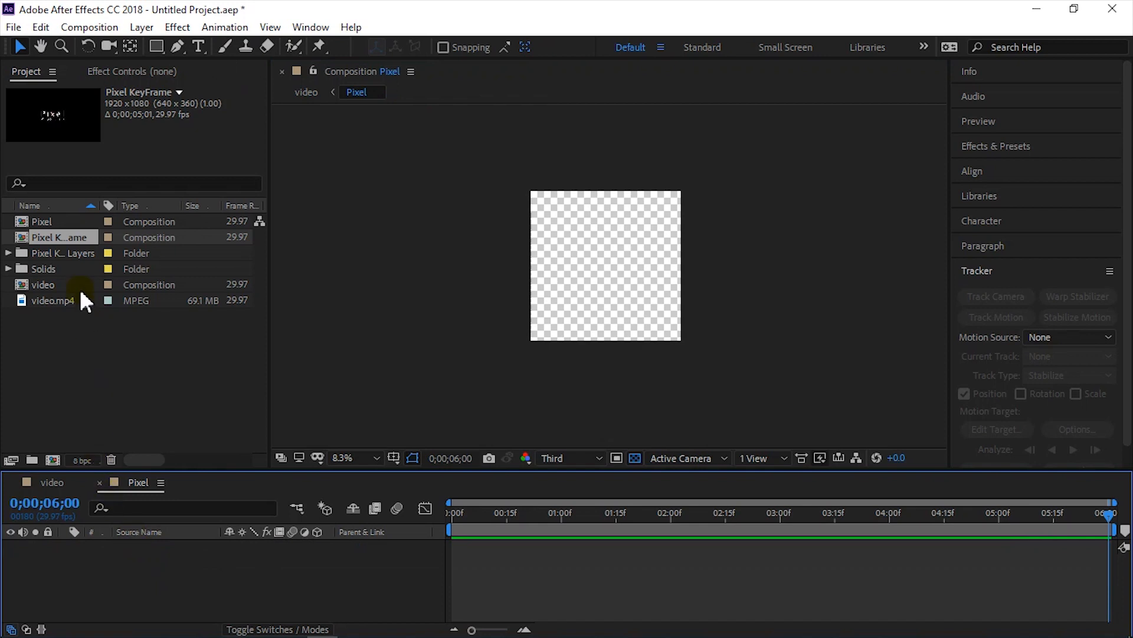
- Check the opening frames of the Pixel KeyFrame composition, close it, and add it back to the Pixel composition as a layer
double_click(59, 236)
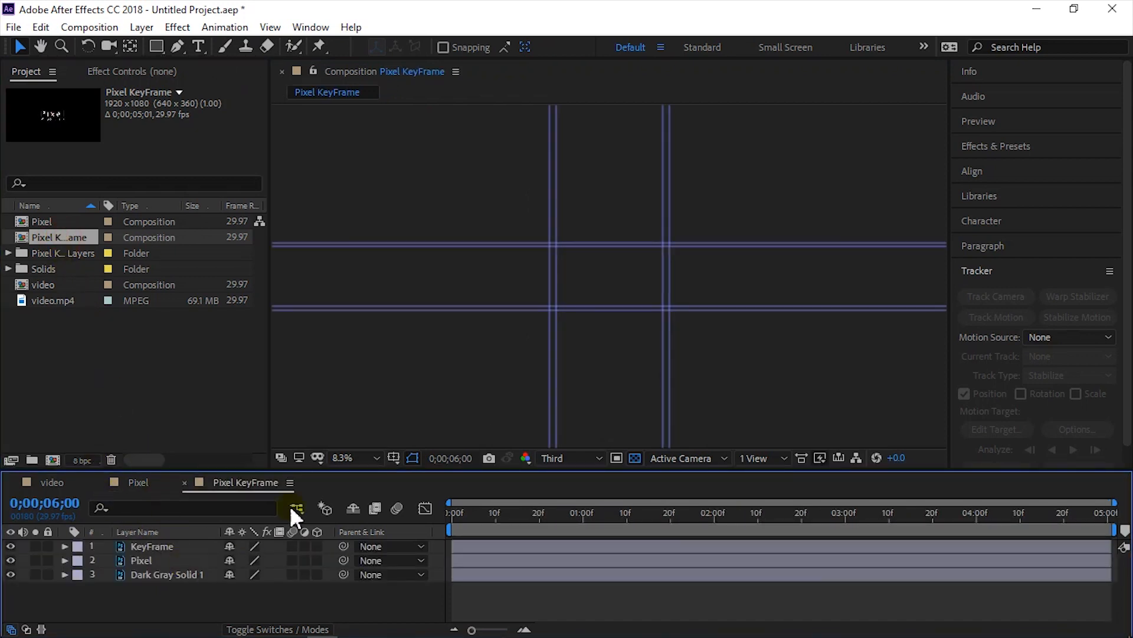
left_click(522, 517)
left_click_drag(522, 516, 487, 517)
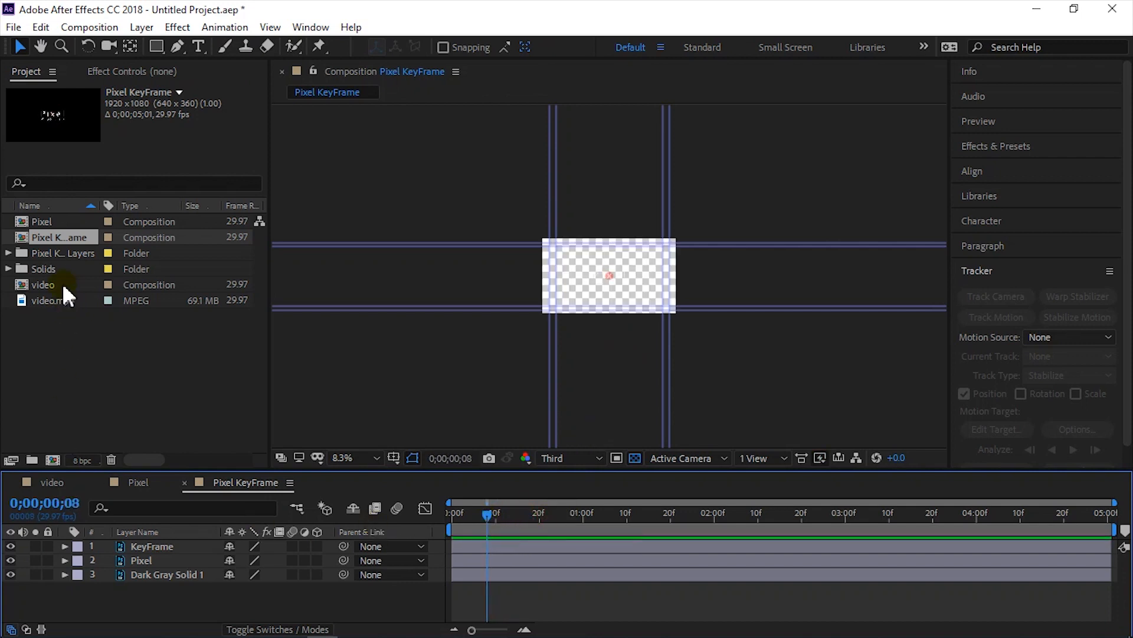
left_click(59, 253)
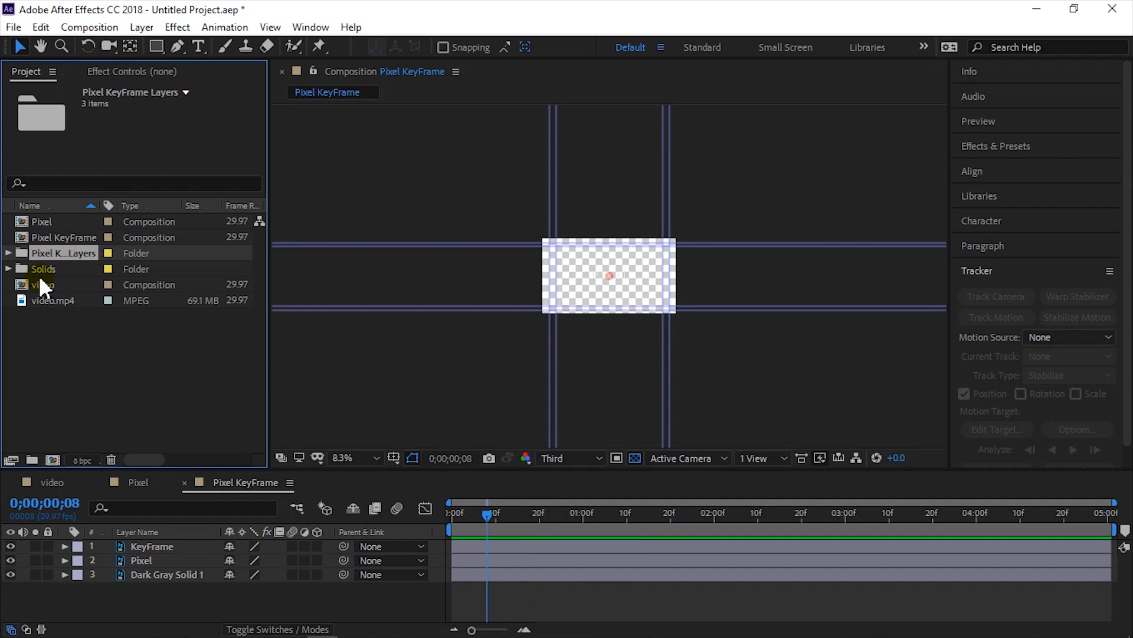
left_click(53, 238)
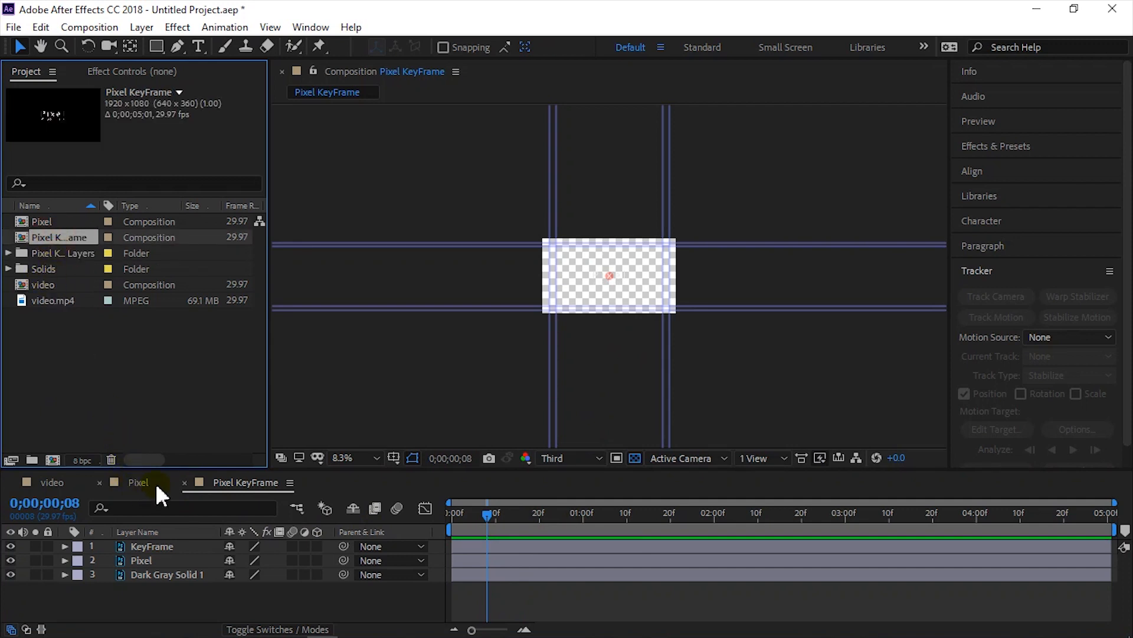
left_click(184, 483)
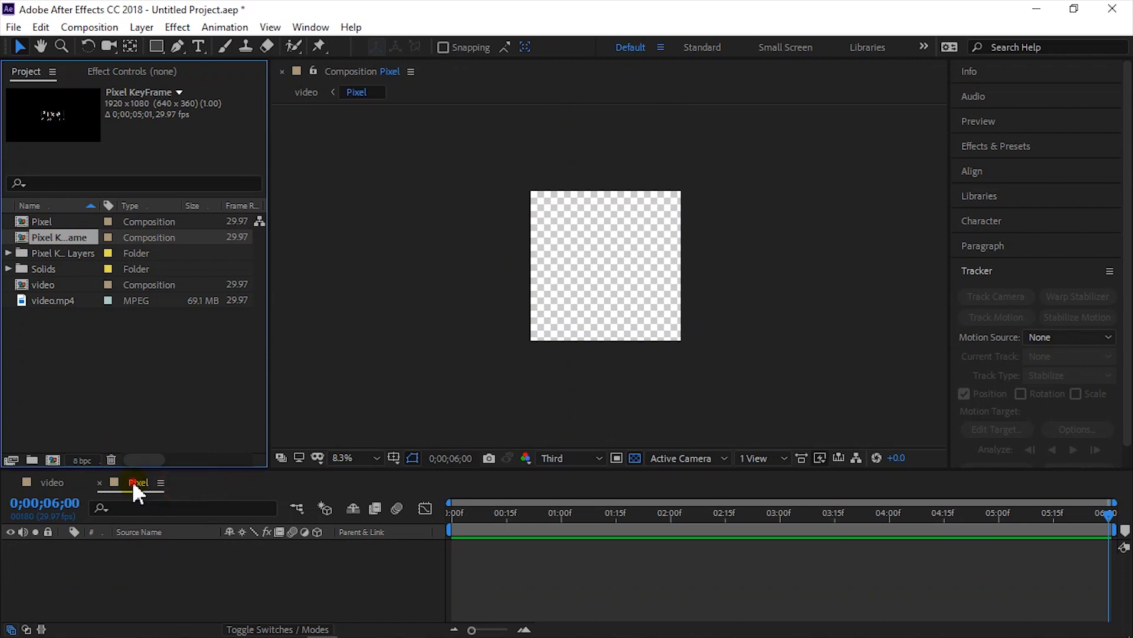
left_click_drag(56, 237, 145, 548)
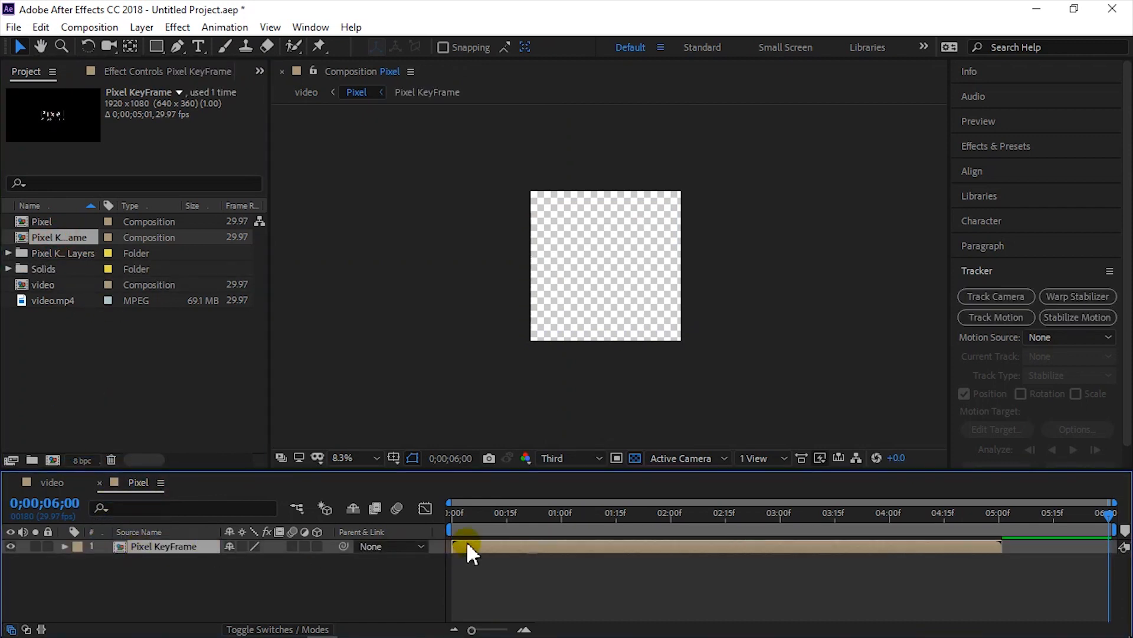
- Enable time remapping on the Pixel KeyFrame layer and extend its duration to the end of the Pixel composition
left_click_drag(1112, 525, 846, 546)
right_click(891, 546)
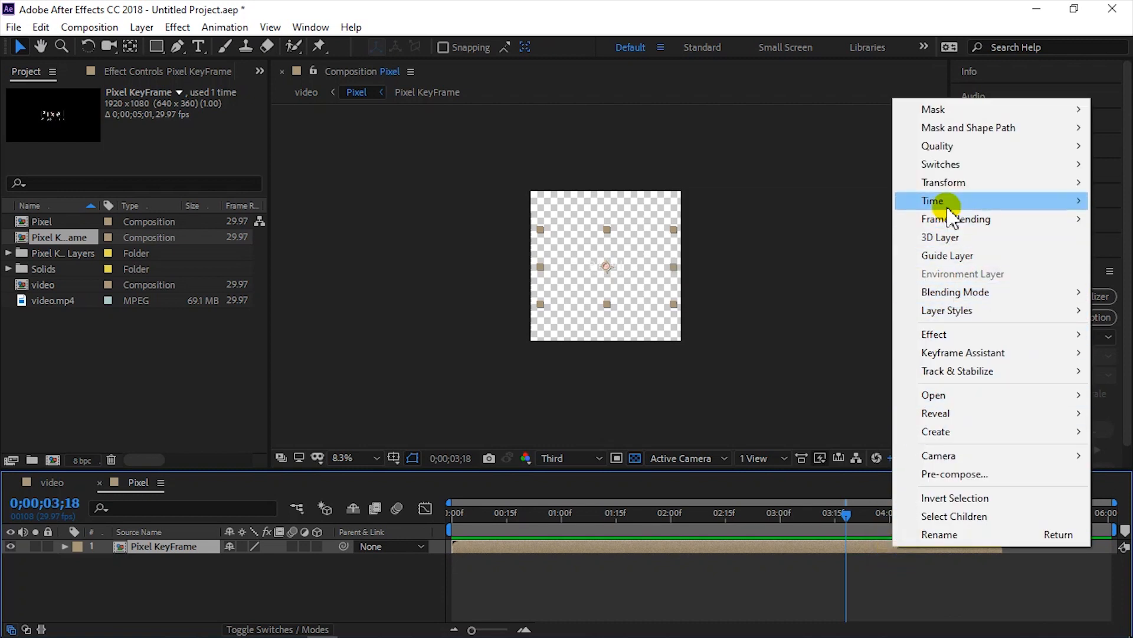
mouse_move(944, 204)
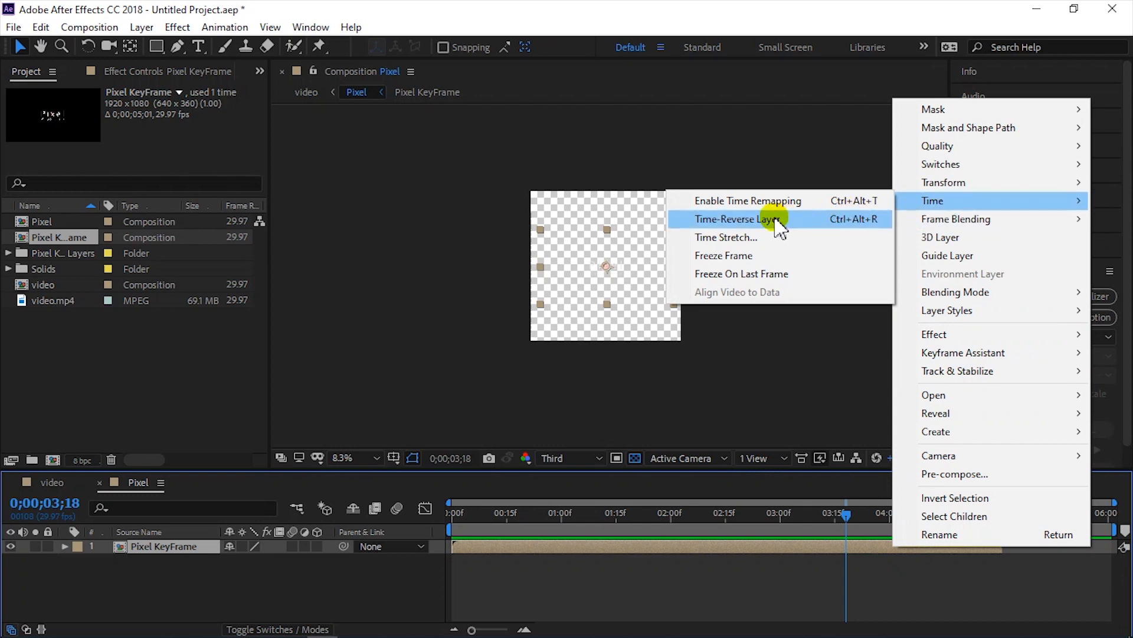
left_click(770, 202)
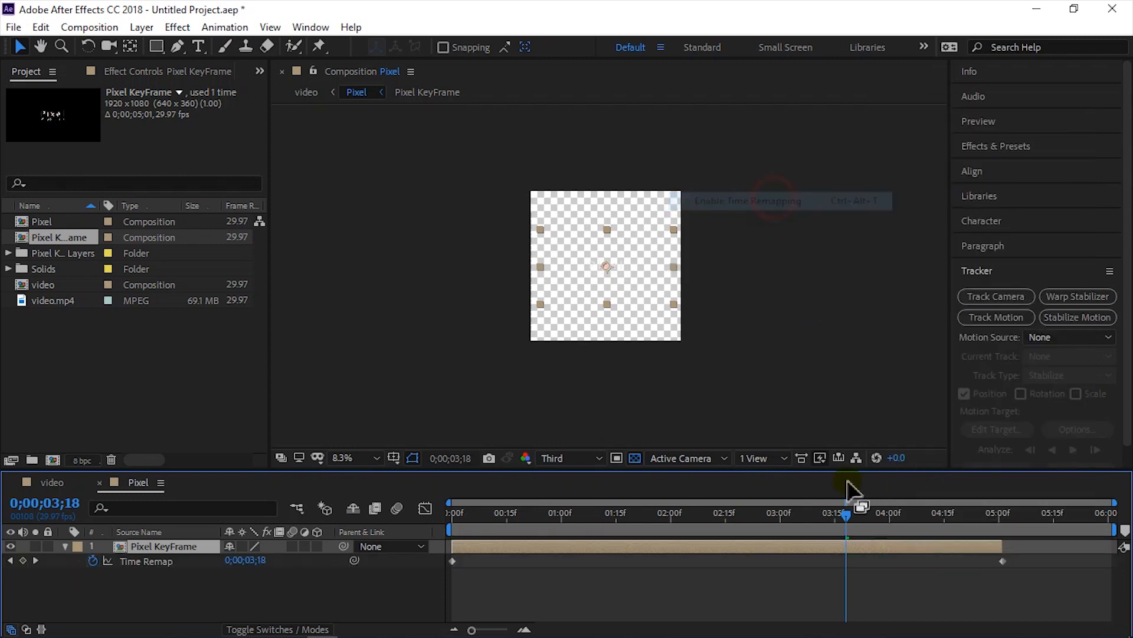
left_click_drag(997, 548, 1121, 555)
left_click(741, 388)
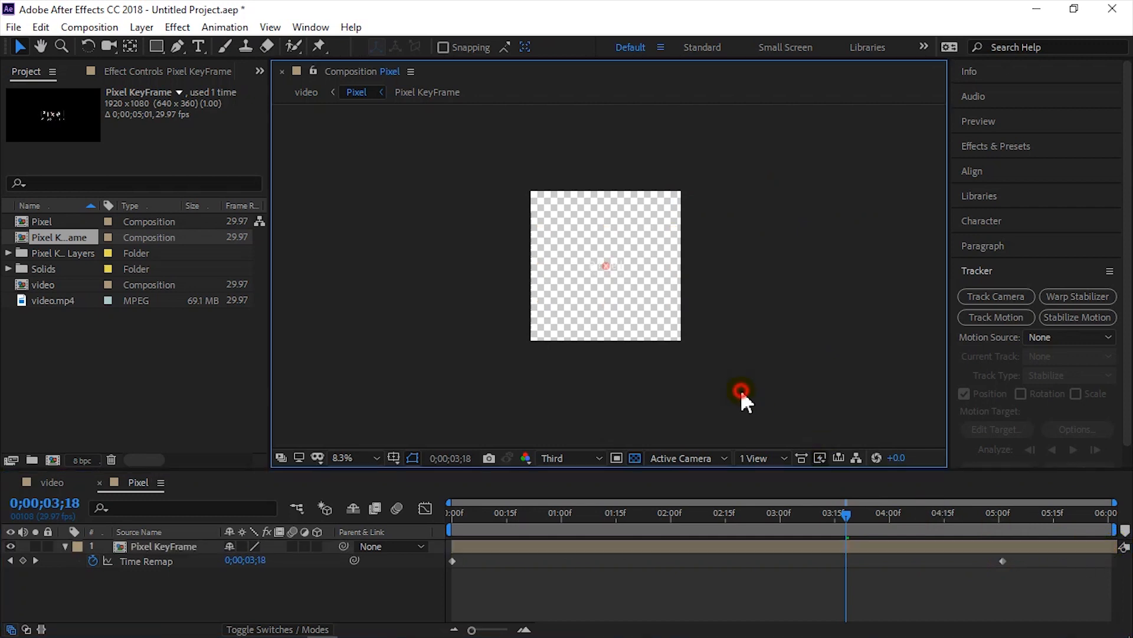
- Scale the Pixel KeyFrame layer to 446% so the logo fills the width of the Pixel composition
left_click(618, 278)
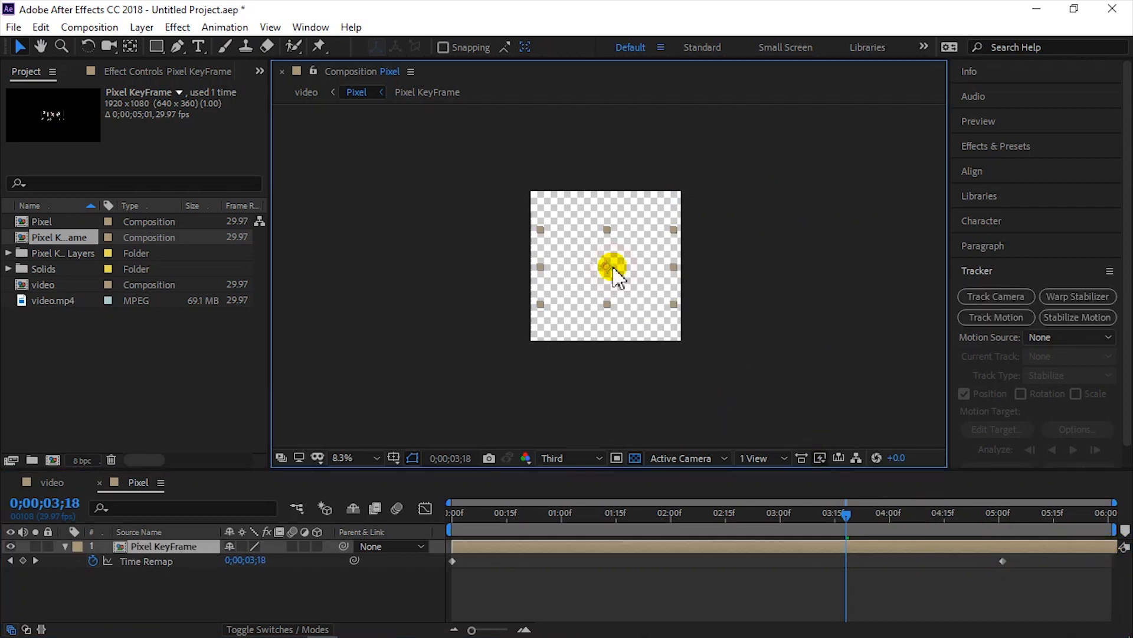
scroll(618, 278, "up", 4)
scroll(618, 278, "down", 2)
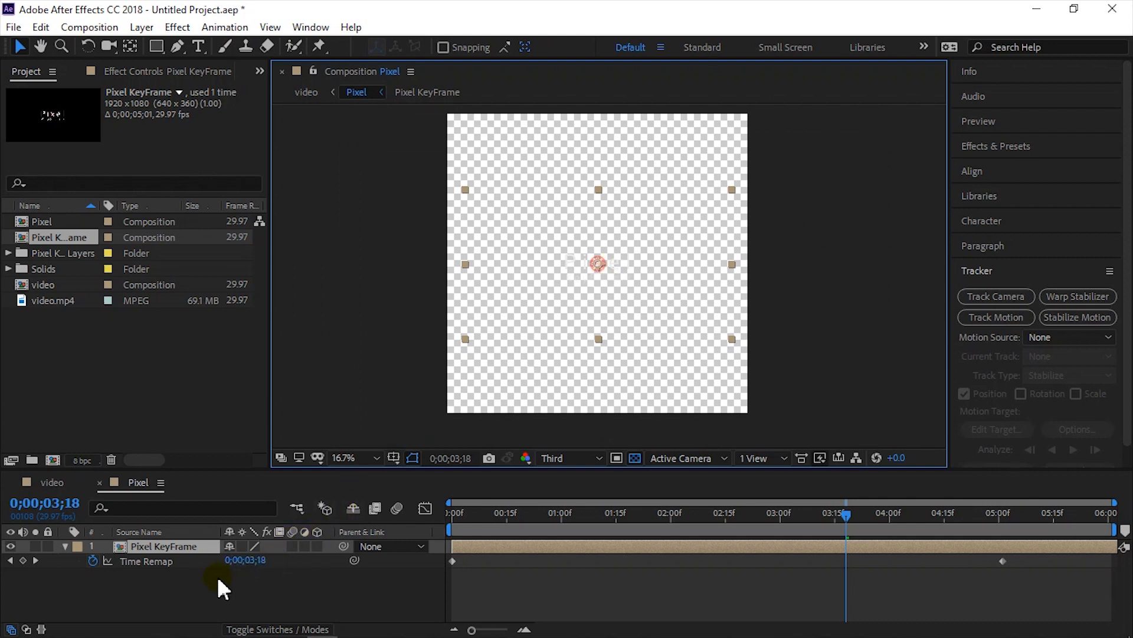
key("s")
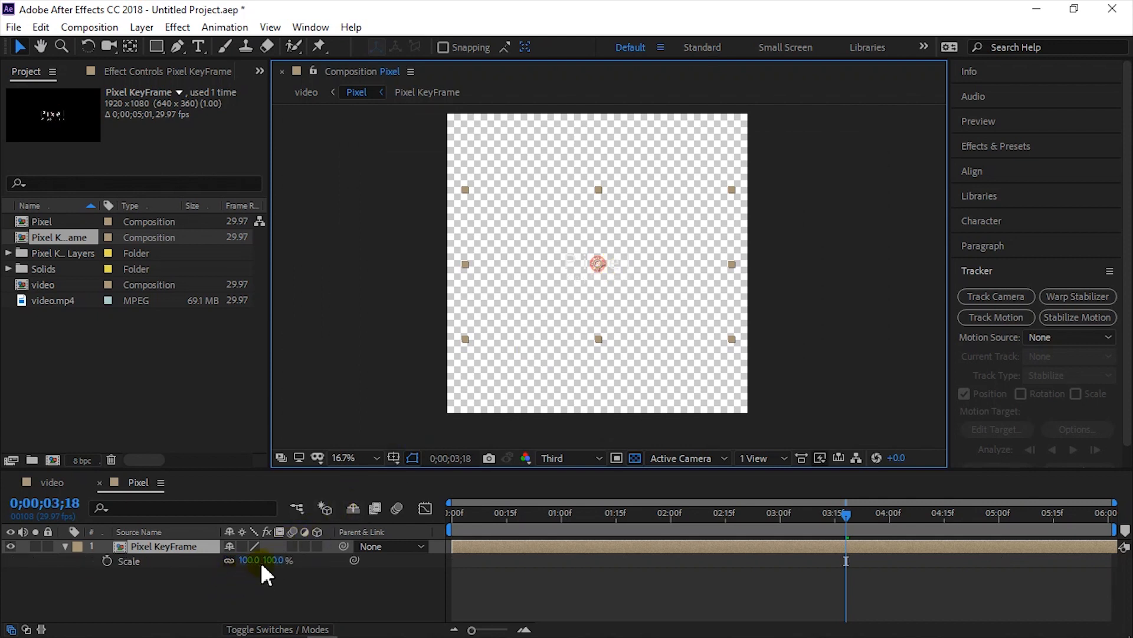
left_click_drag(260, 561, 564, 572)
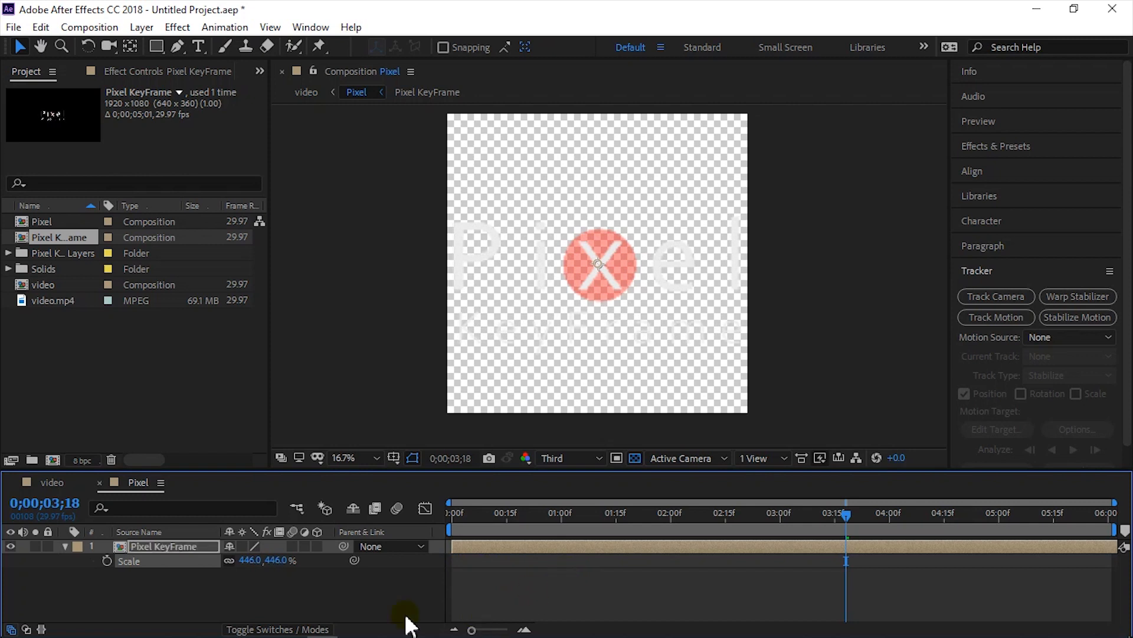
- Add a black solid to the Pixel composition and place it beneath the Pixel KeyFrame layer
left_click(354, 614)
right_click(301, 592)
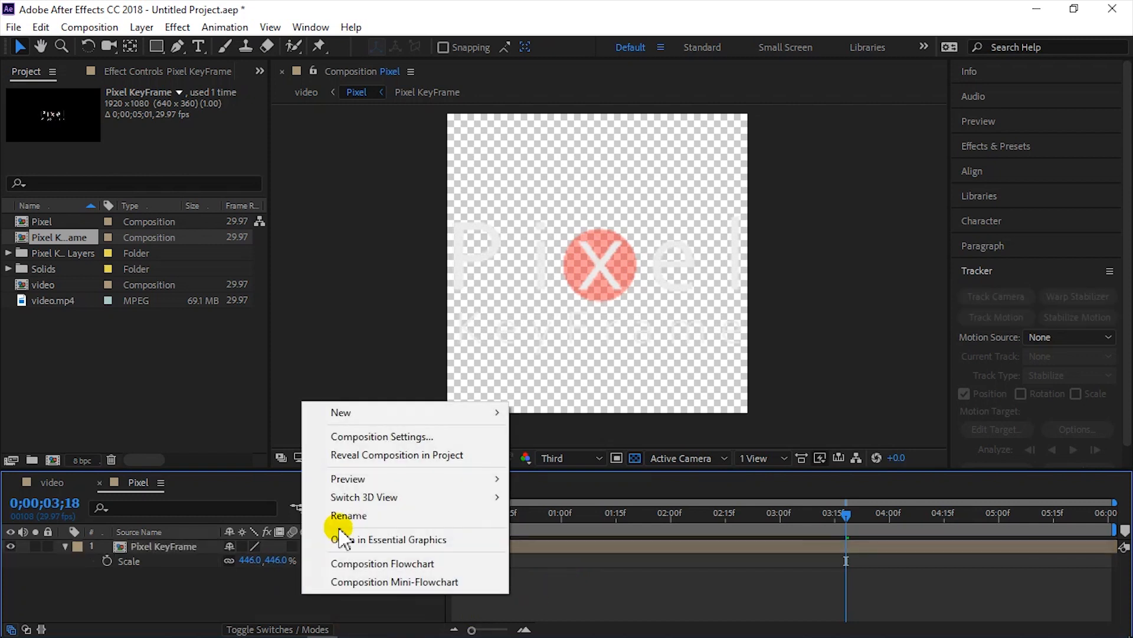
mouse_move(404, 418)
left_click(595, 457)
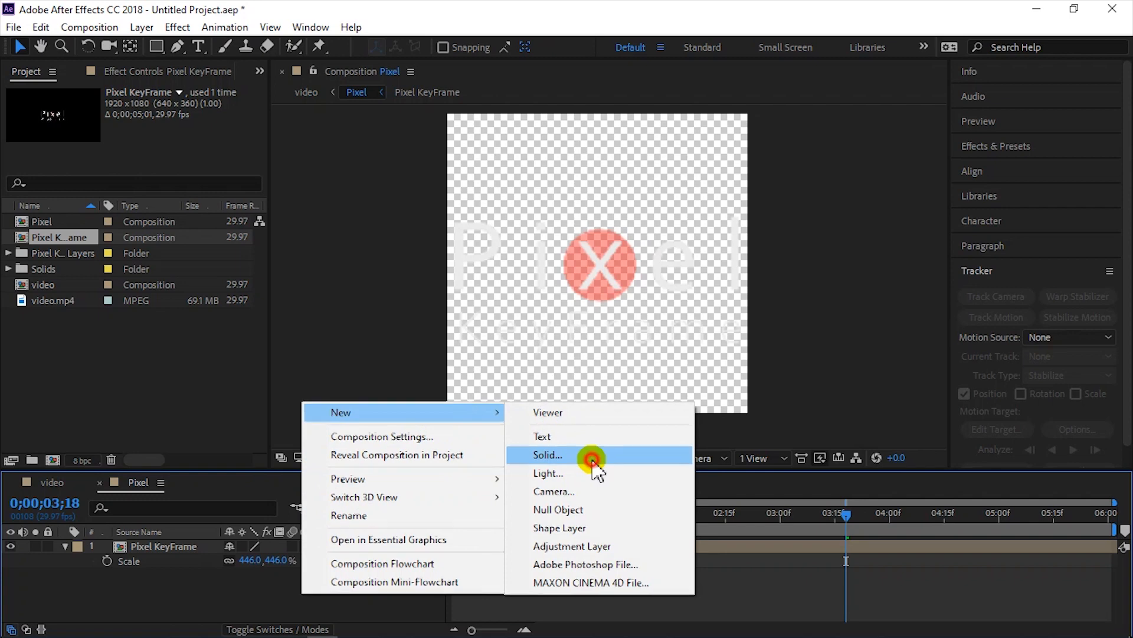
left_click(594, 426)
left_click_drag(210, 543, 207, 586)
left_click(374, 412)
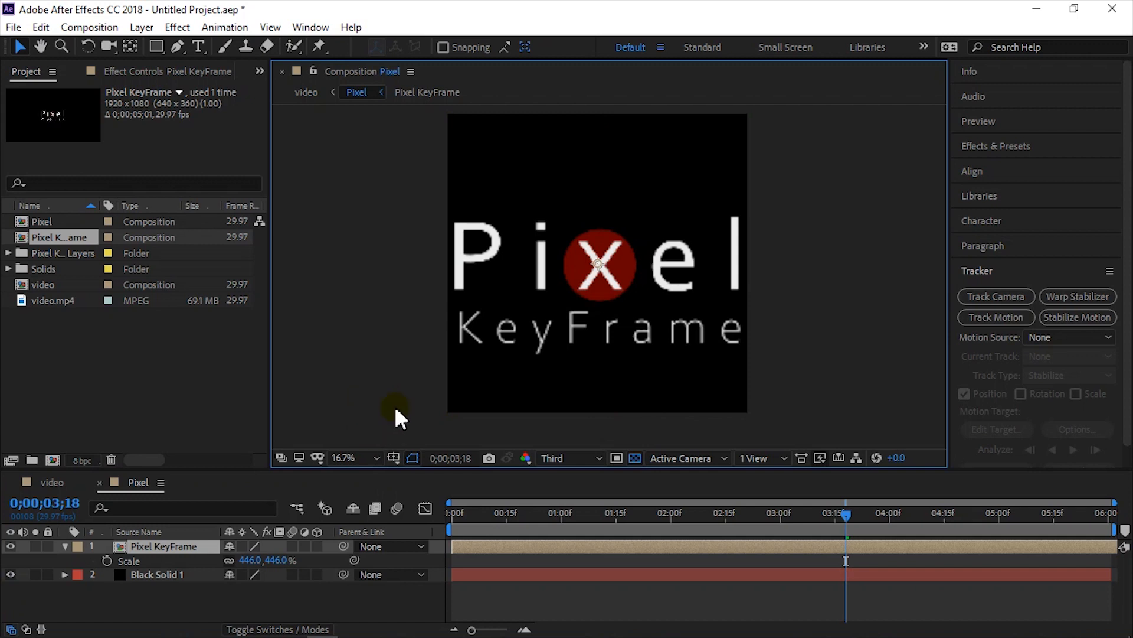
- Turn on collapse transformations for the Pixel KeyFrame layer and centre the layer vertically in the Pixel composition
left_click(242, 548)
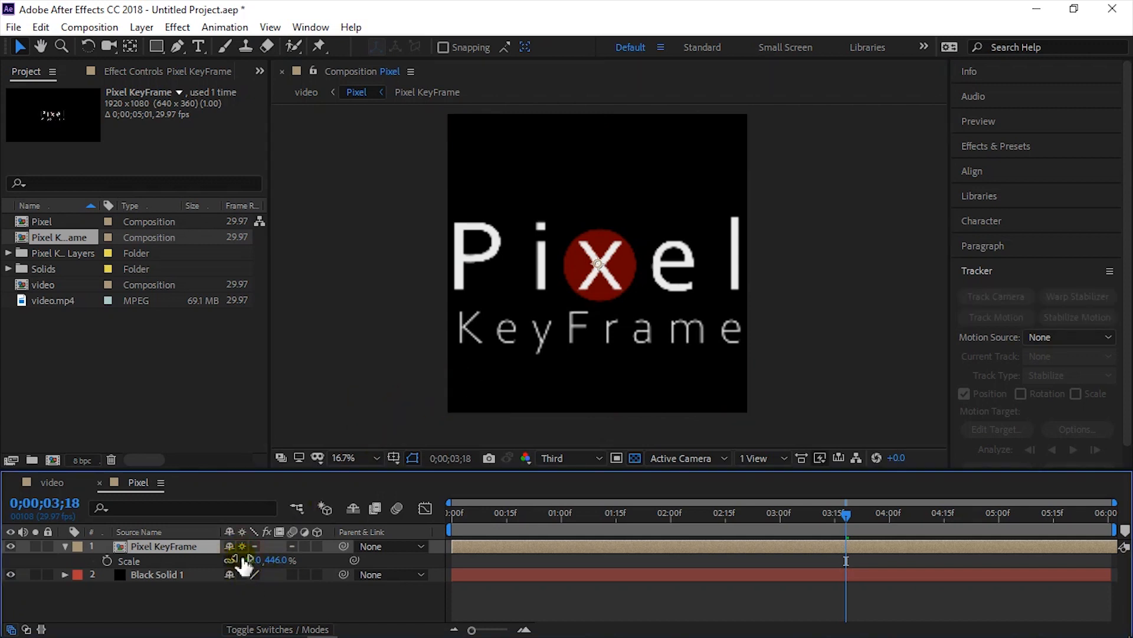
left_click(240, 546)
left_click(240, 546)
left_click(976, 173)
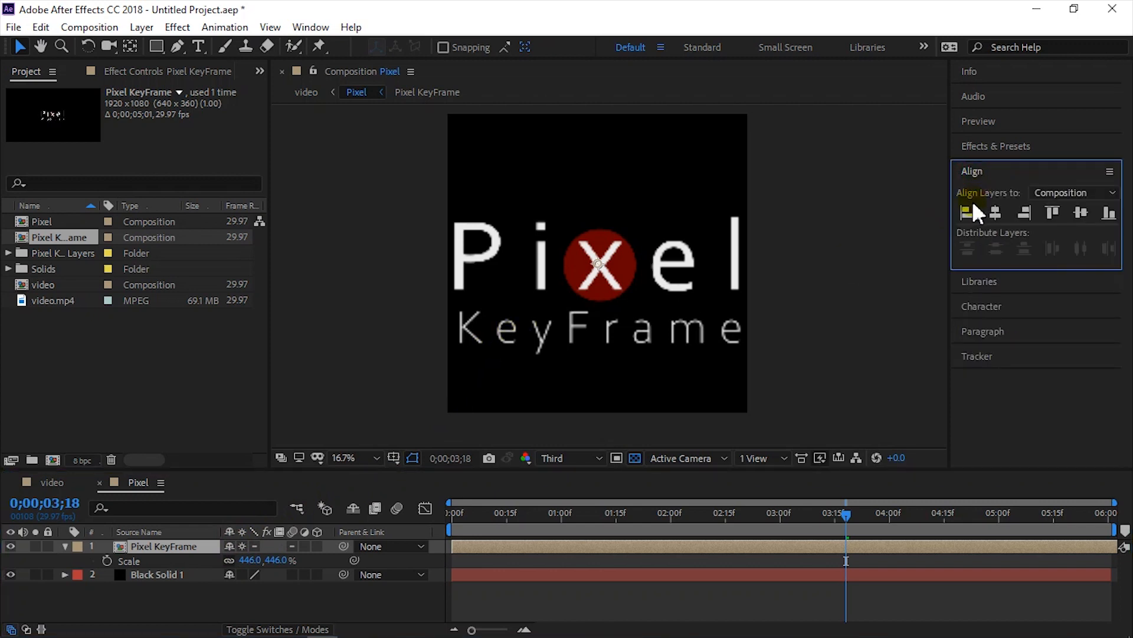
left_click(1082, 211)
left_click(624, 546)
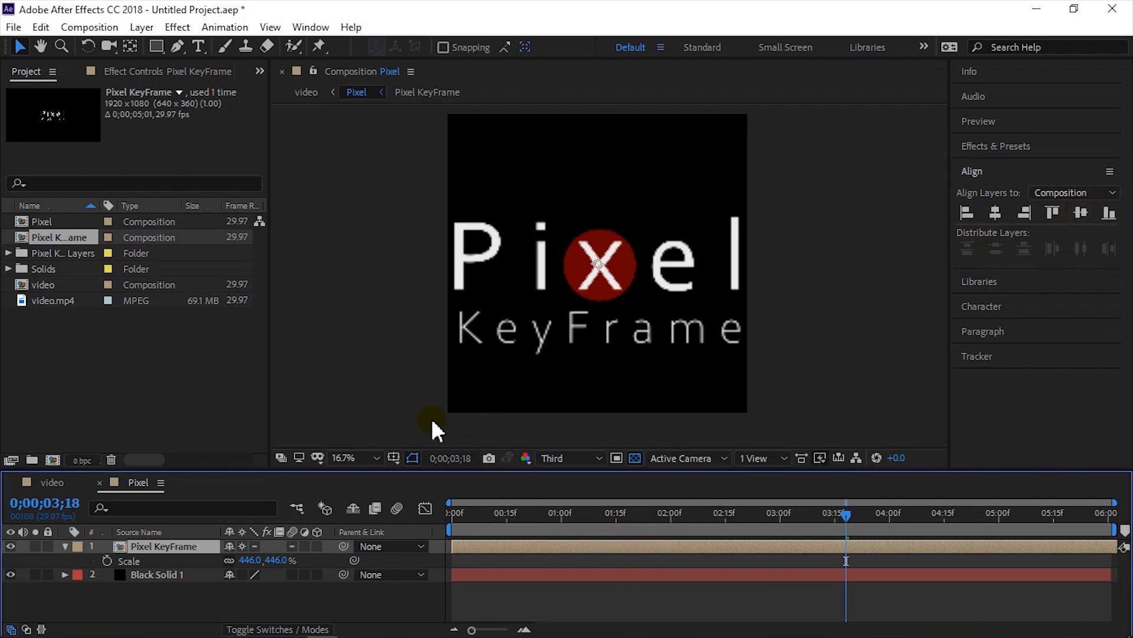
left_click(387, 418)
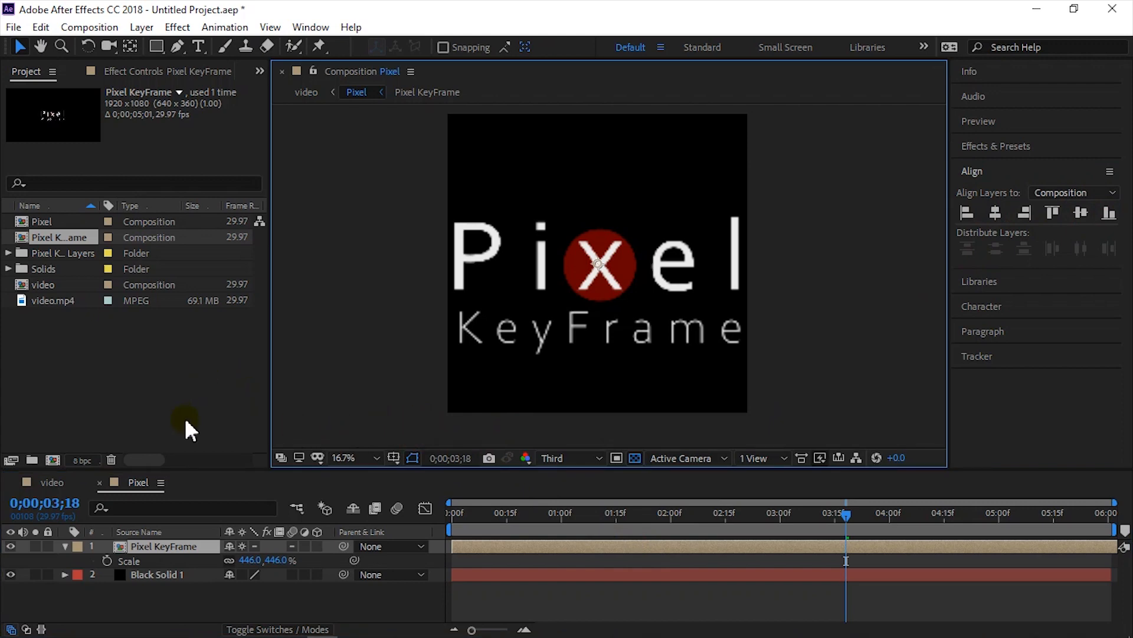
- Check the logo in the video composition and hide the black solid in the Pixel composition
left_click(52, 482)
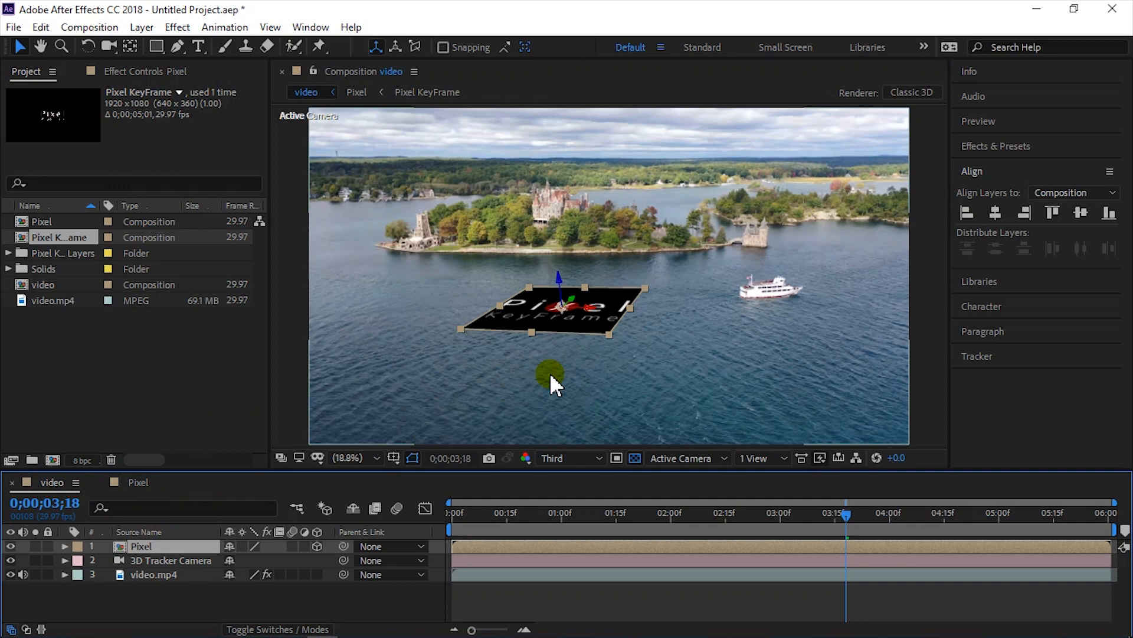
left_click(550, 373)
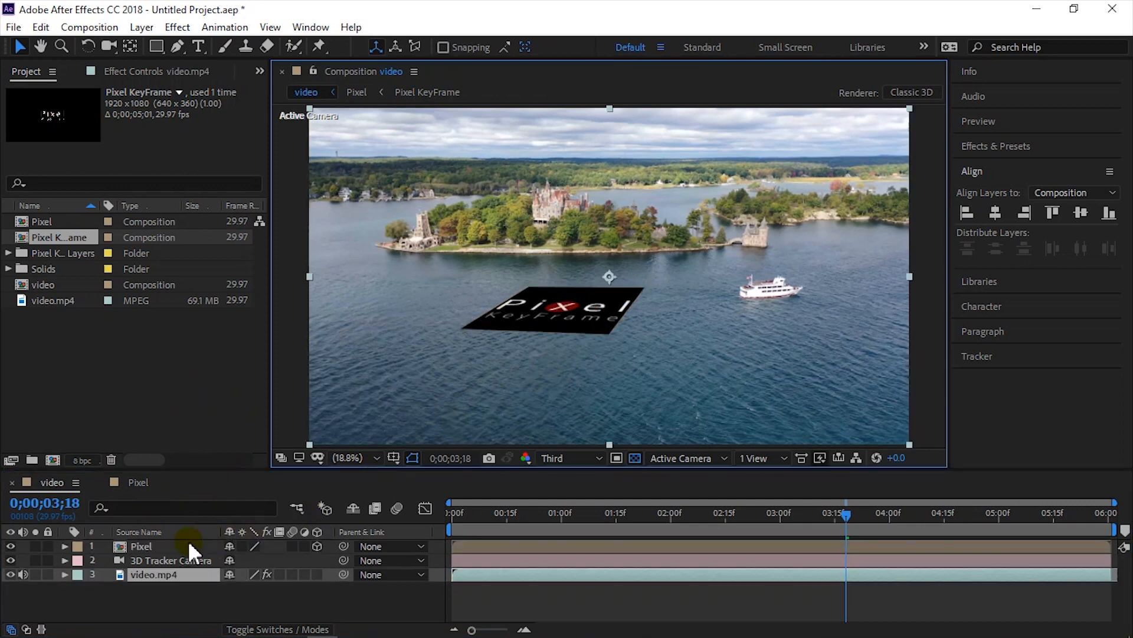
left_click(150, 544)
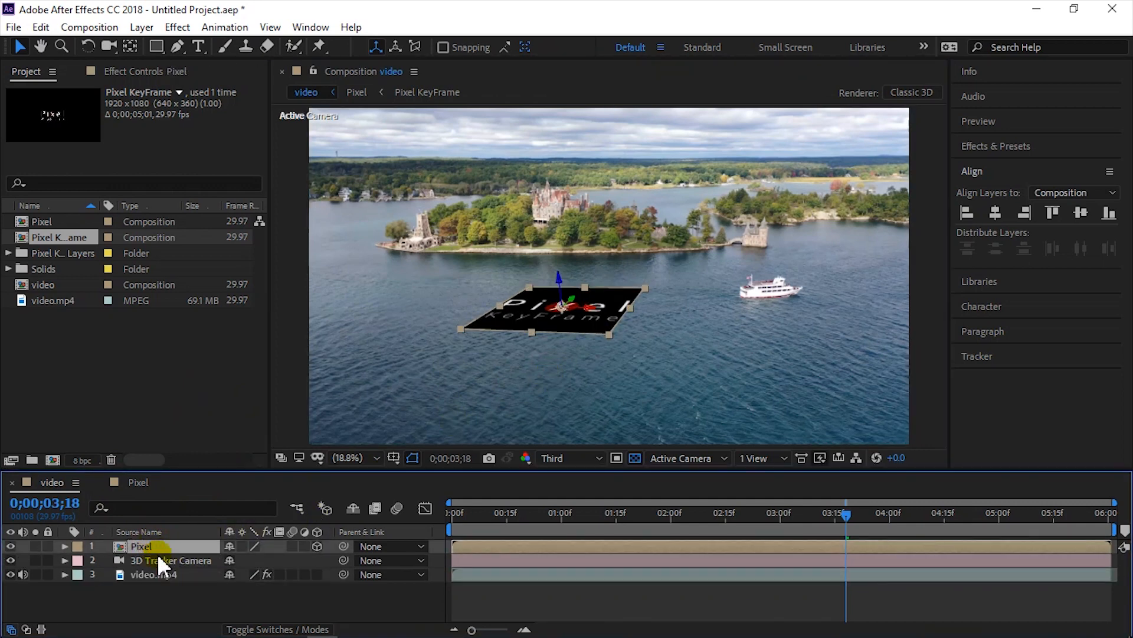
left_click(151, 485)
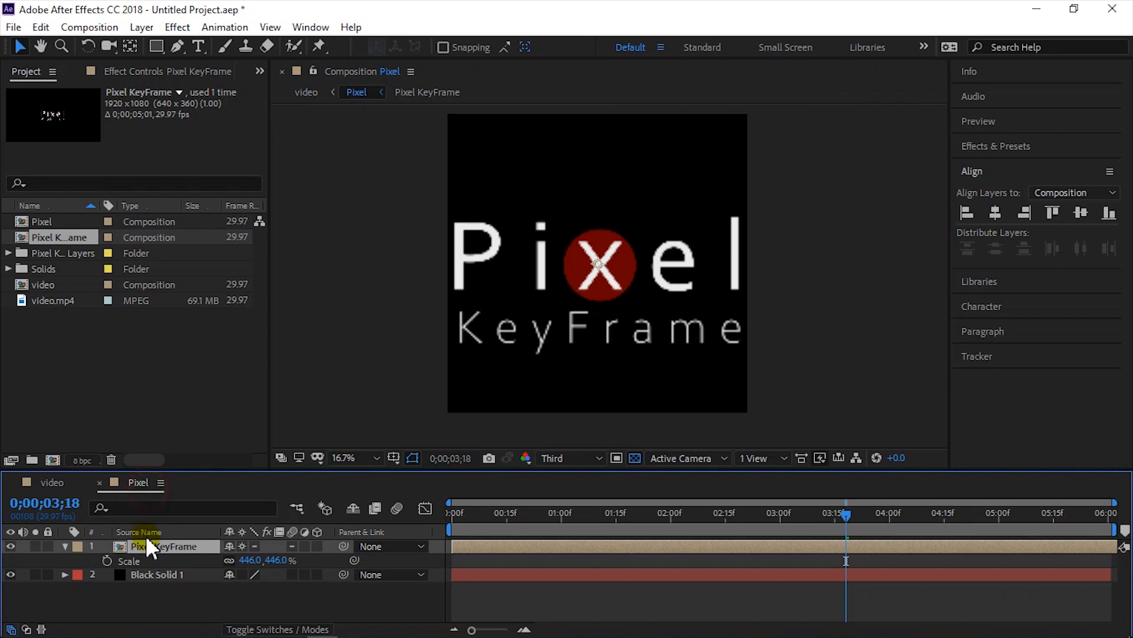
left_click(152, 574)
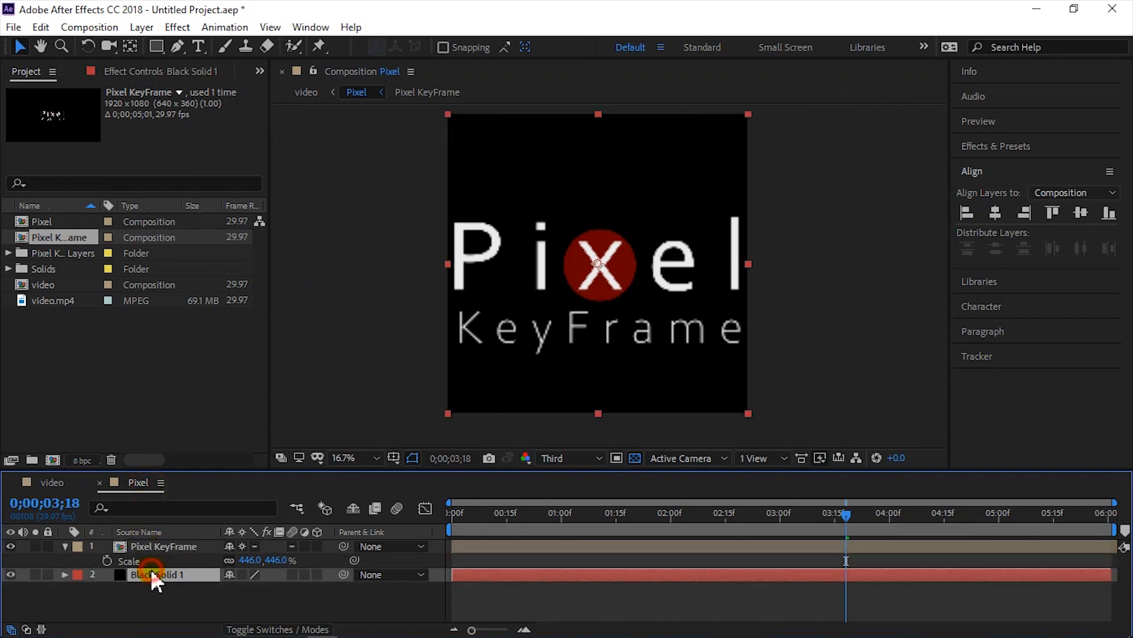
left_click(11, 574)
- Preview the video composition from its first frame to check the logo's background and tracking on the water
left_click(46, 483)
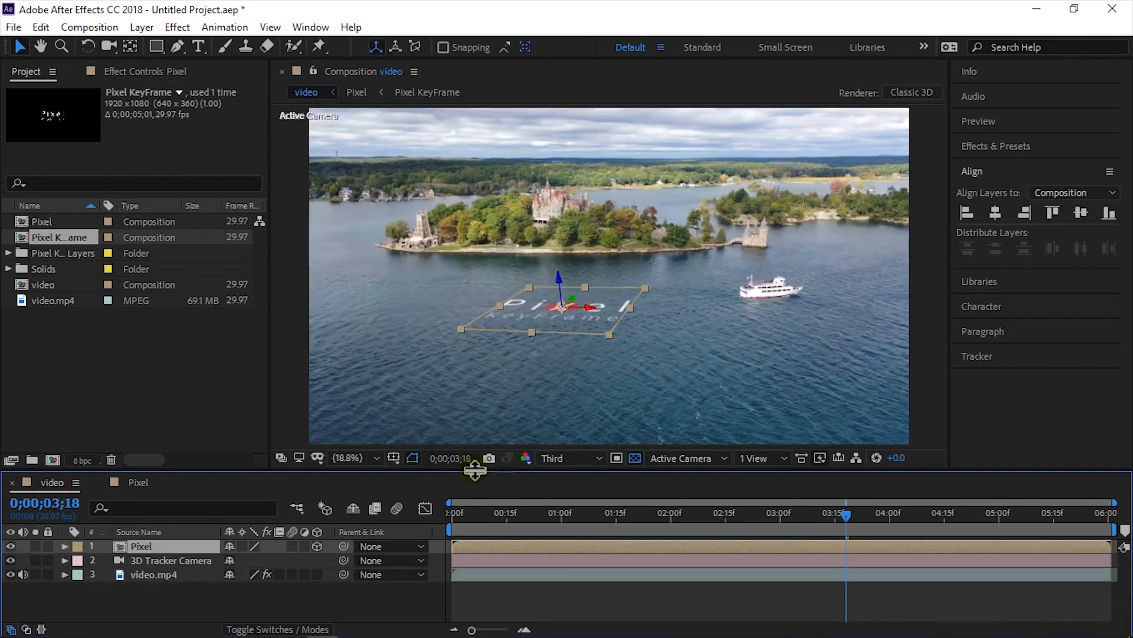
left_click(534, 399)
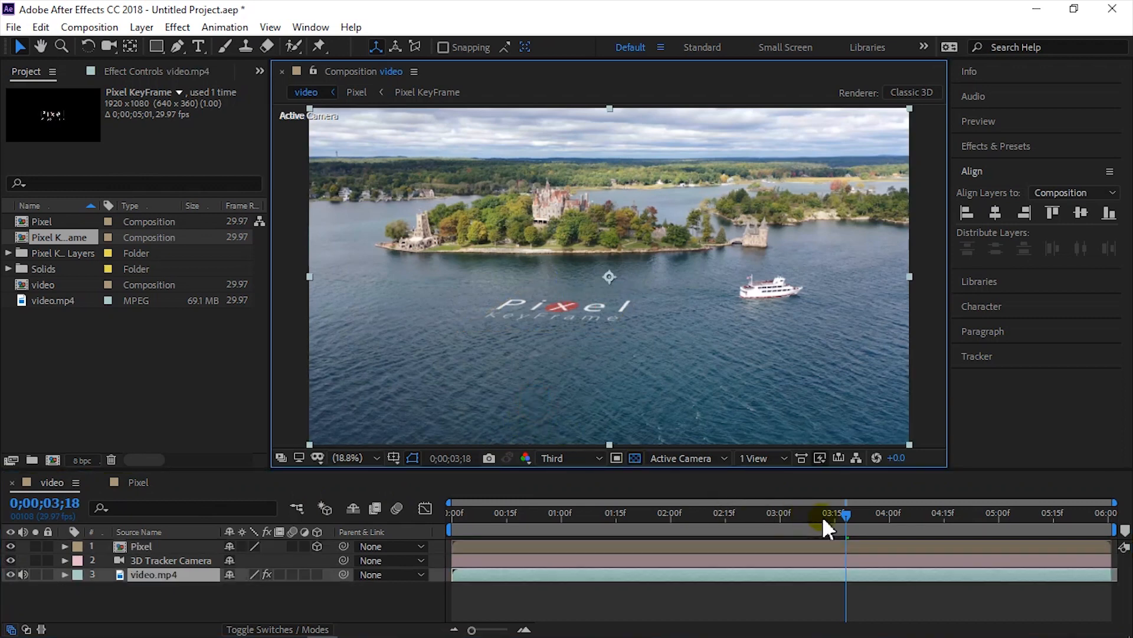
left_click_drag(849, 514, 437, 535)
key("space")
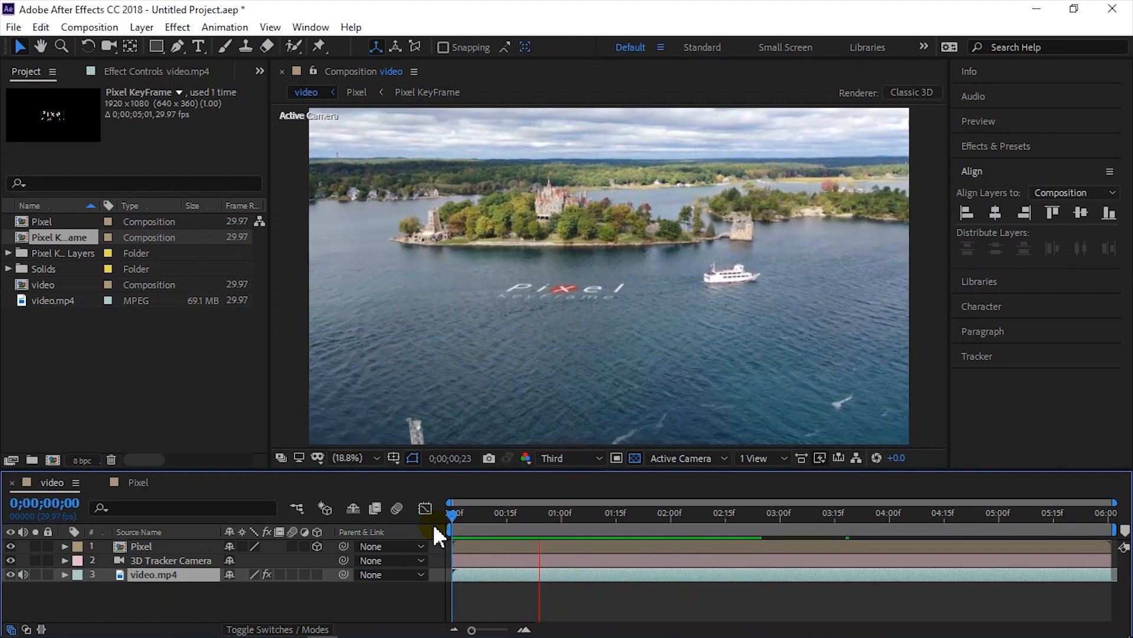
key("space")
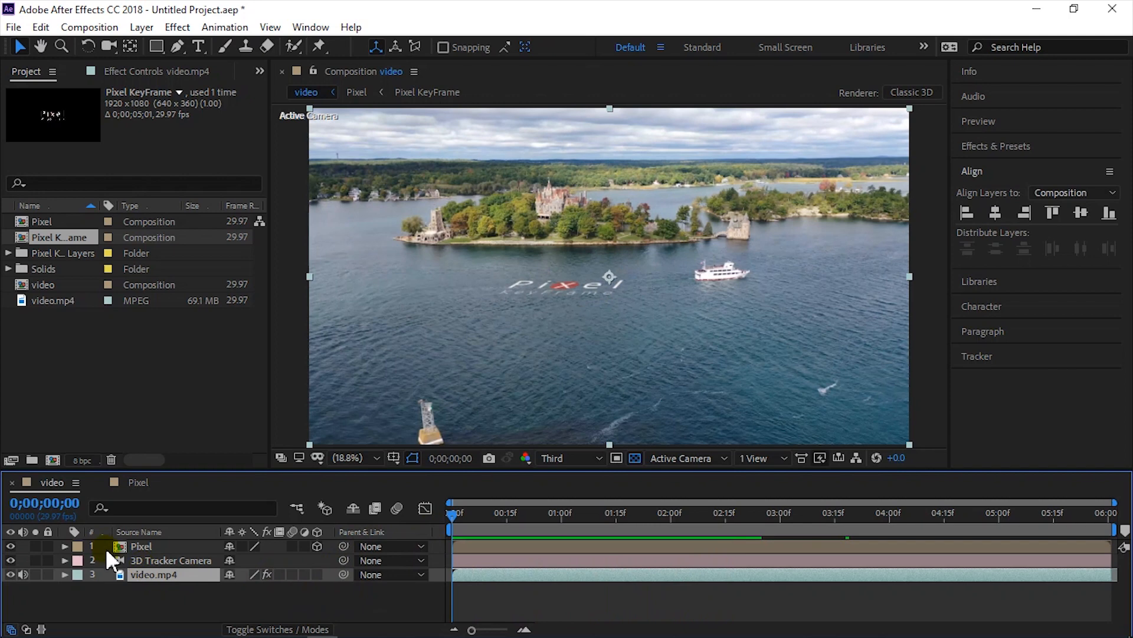
- Enlarge the Pixel composition to 3000 × 3000 px and scale the Pixel KeyFrame layer to 637%
left_click(138, 482)
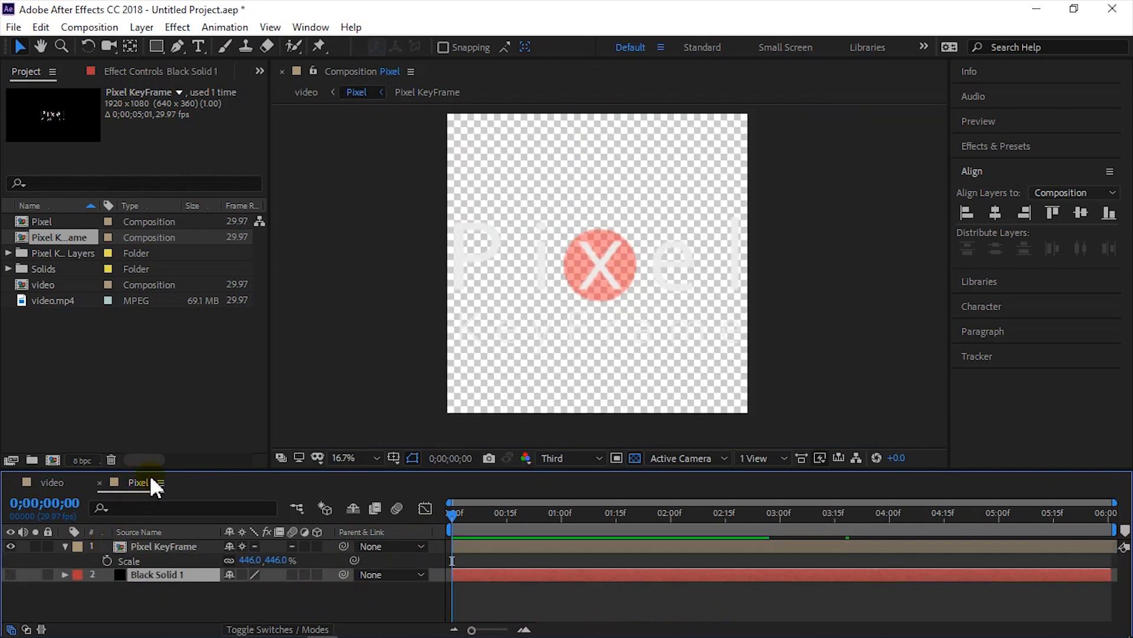
left_click(536, 284)
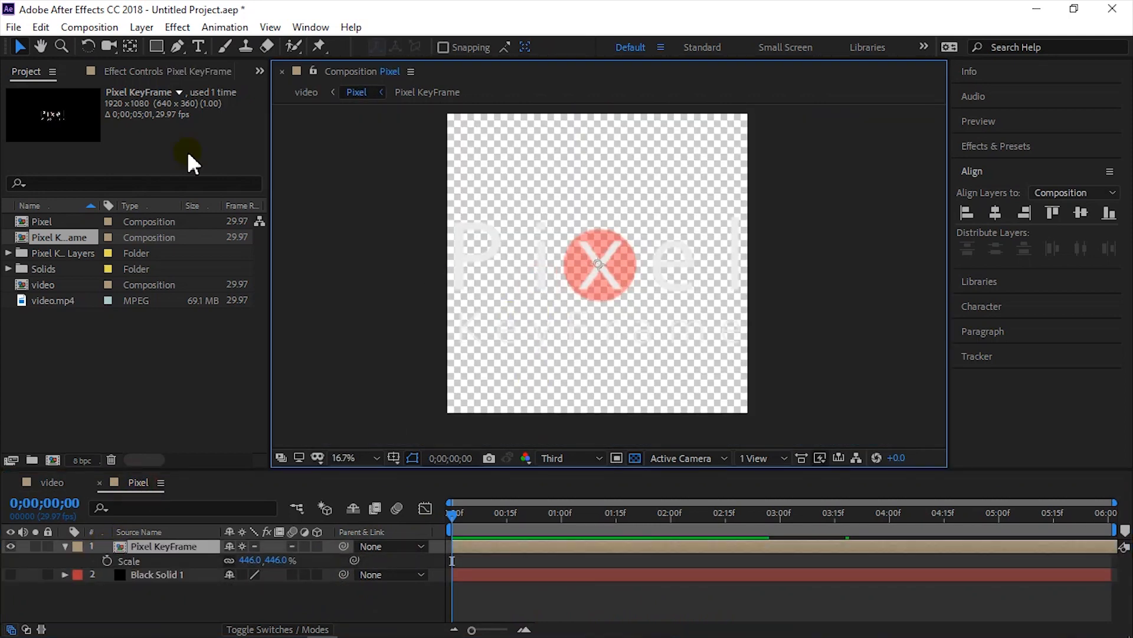
left_click(89, 27)
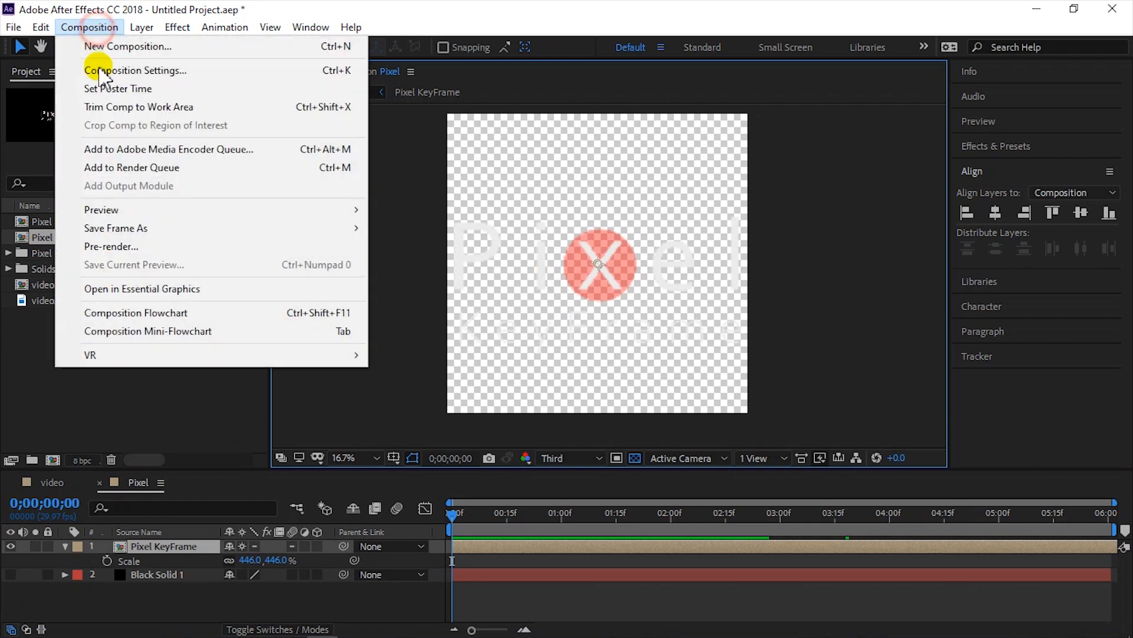
left_click(130, 70)
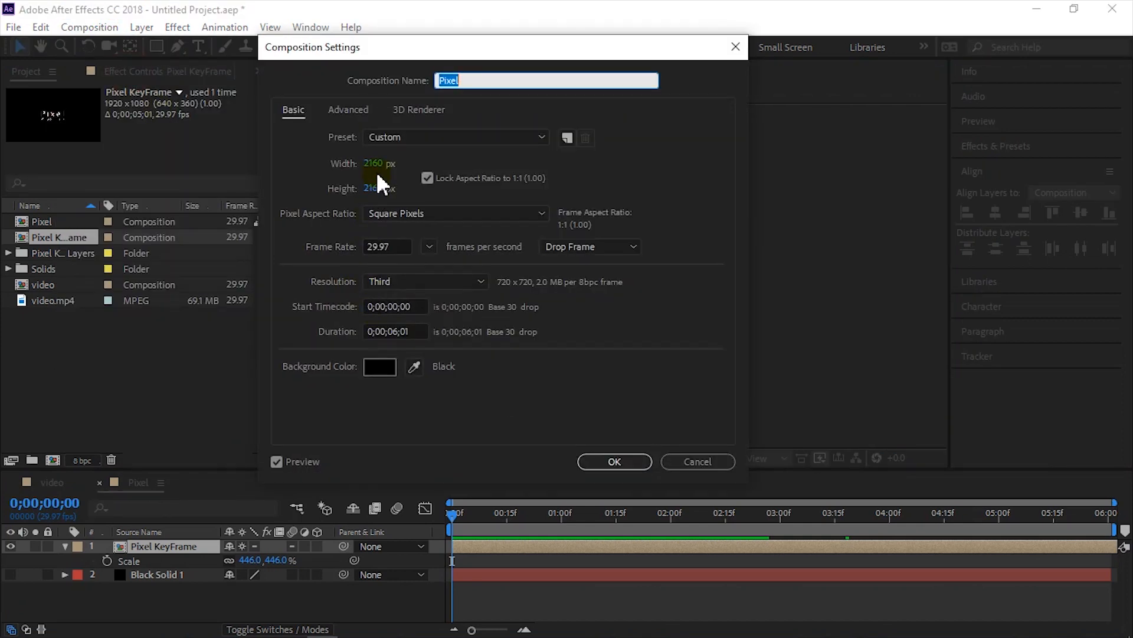
left_click(375, 164)
type("3000")
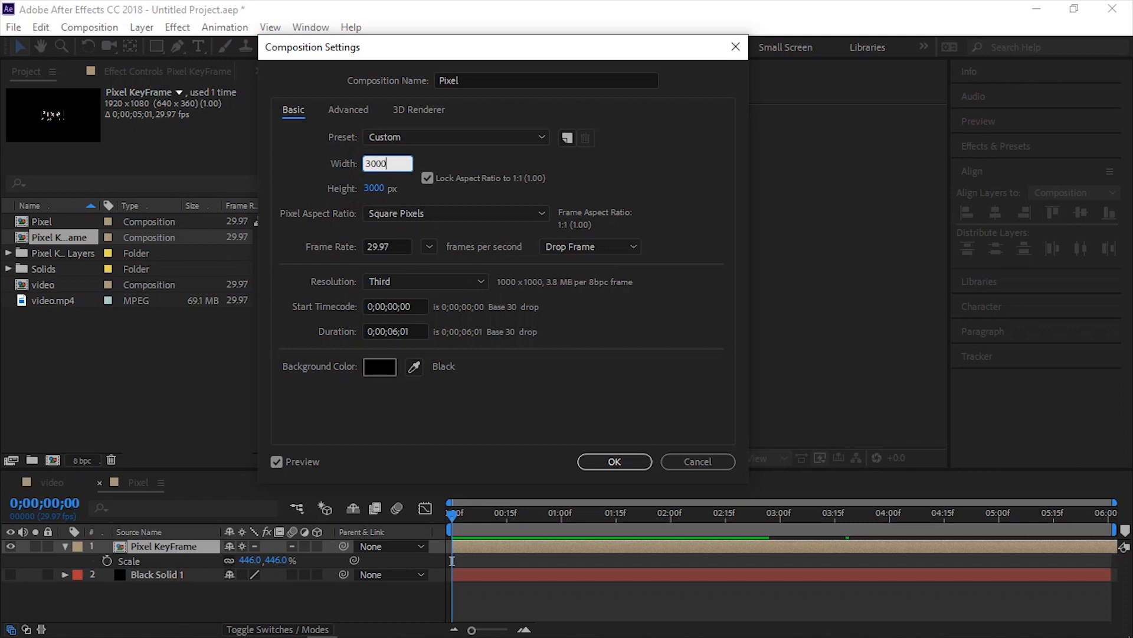
key("Return")
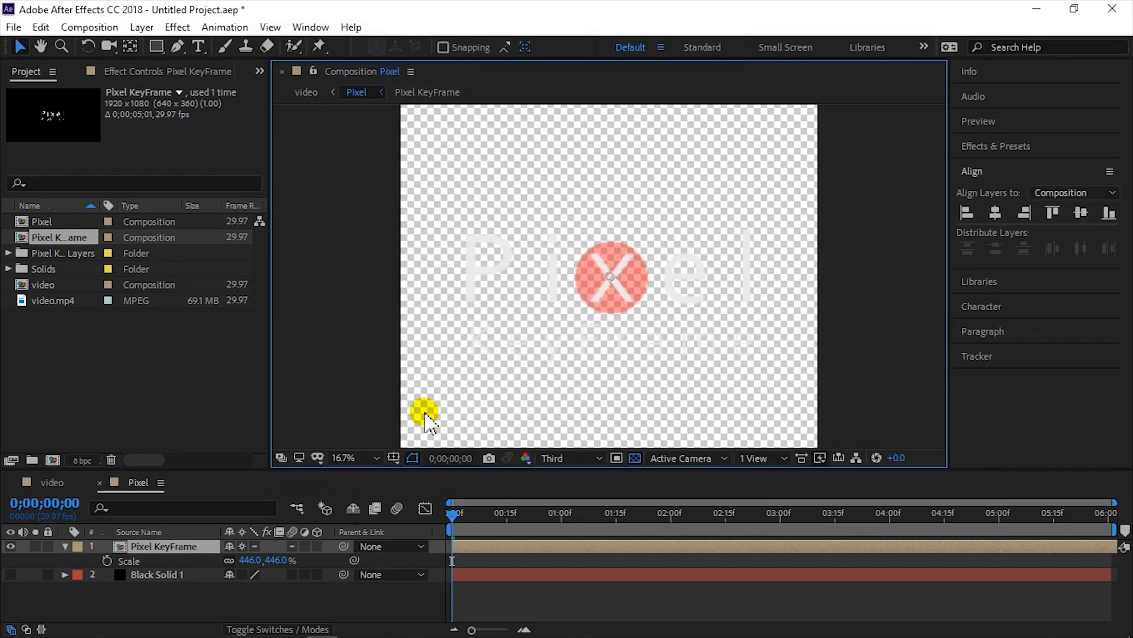
left_click_drag(275, 560, 428, 557)
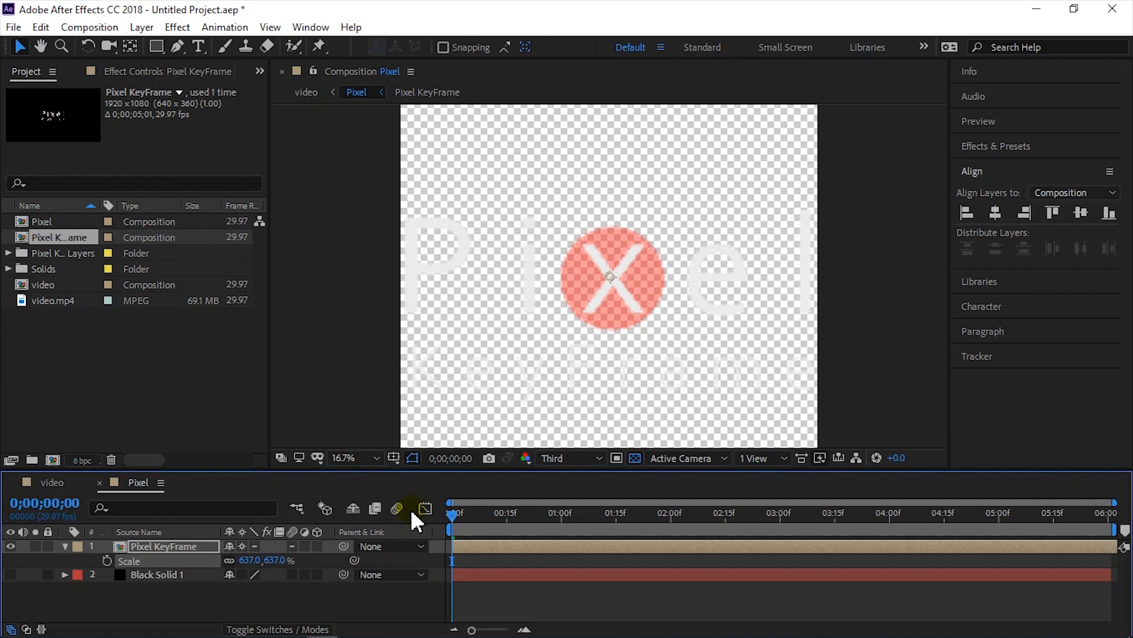
- Try collapsing transformations on the Pixel layer in the video composition and revert the switch
left_click(62, 483)
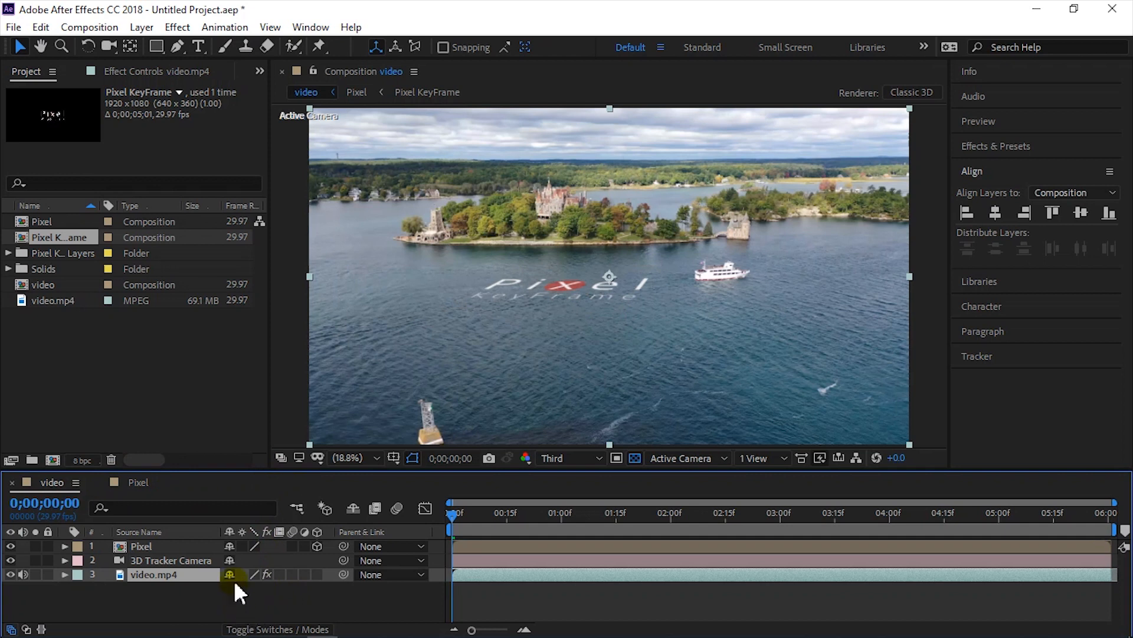
left_click(241, 546)
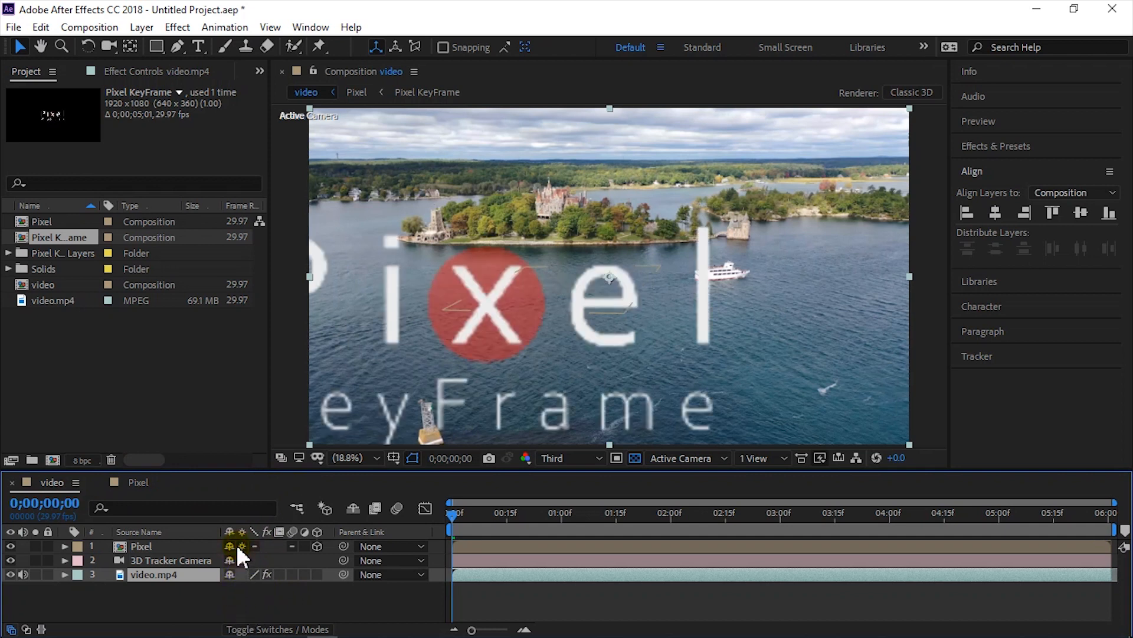
left_click(239, 546)
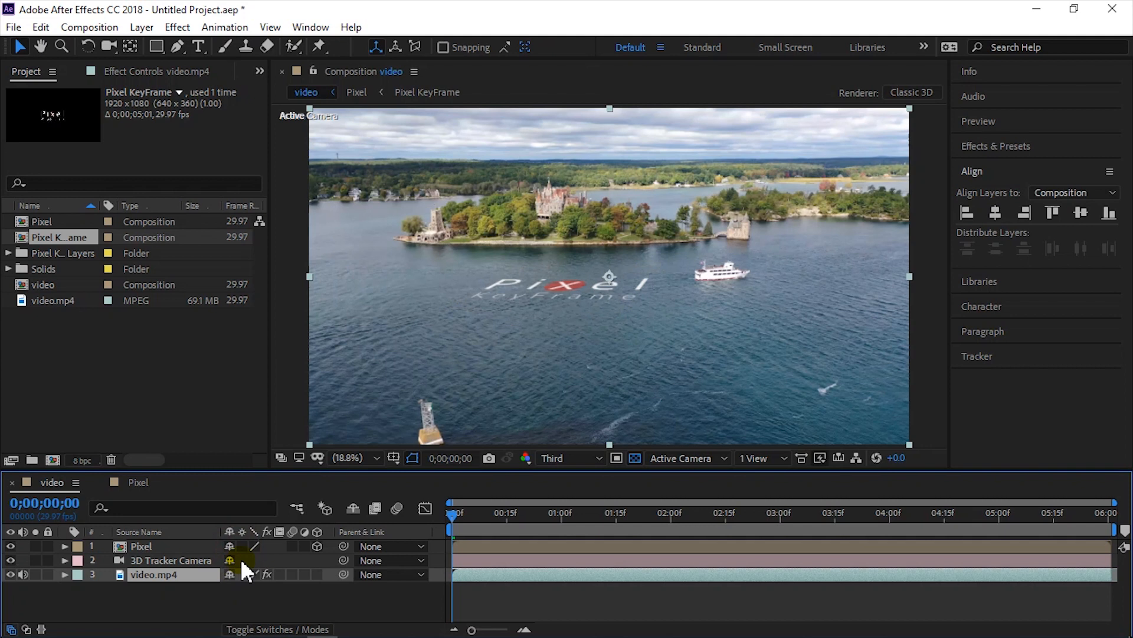
left_click(228, 546)
left_click(229, 546)
- Scrub through the last seconds of the video composition to examine how long the logo stays on the water
left_click_drag(451, 513, 1098, 546)
left_click_drag(1102, 542, 1108, 541)
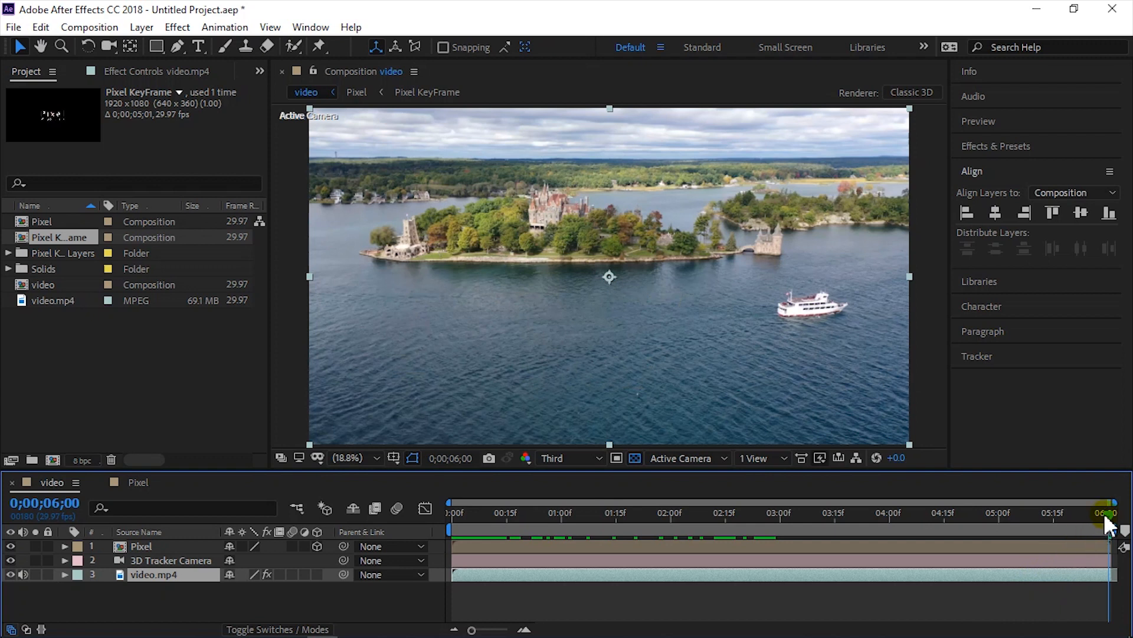
left_click_drag(1110, 525, 937, 526)
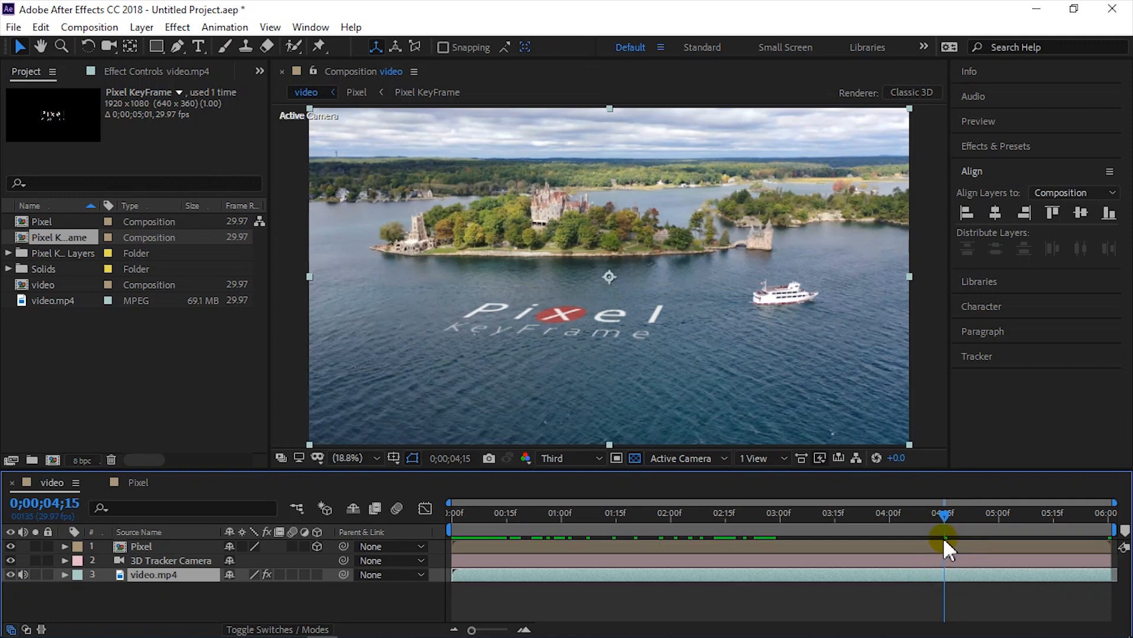
left_click_drag(945, 514, 985, 512)
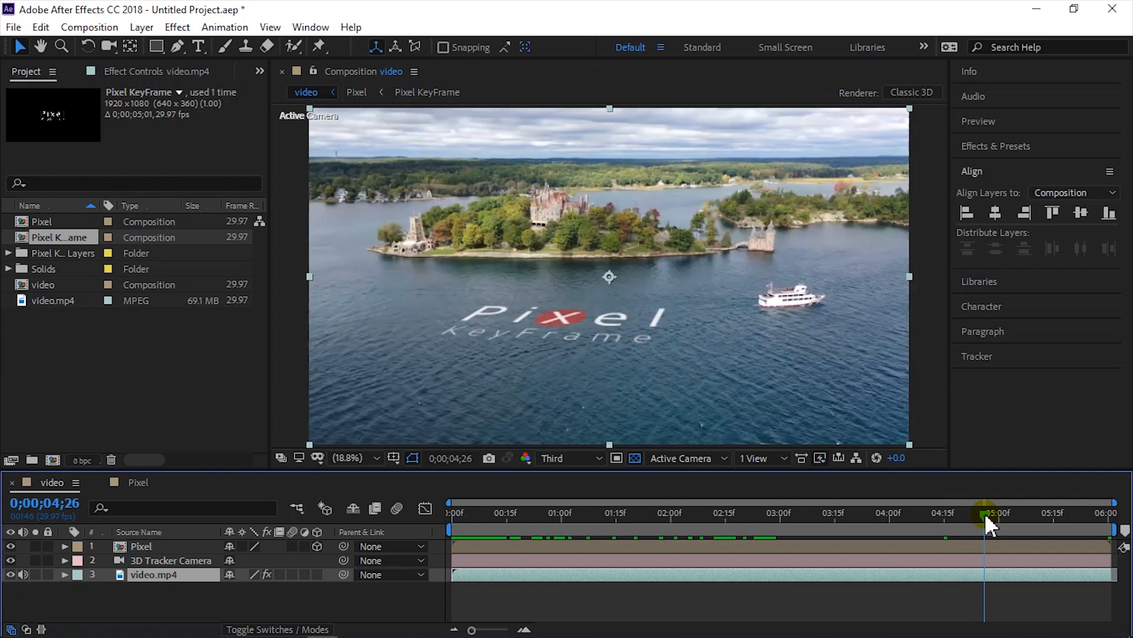
mouse_move(984, 513)
left_mouse_down()
mouse_move(1019, 516)
mouse_move(1001, 518)
left_mouse_up()
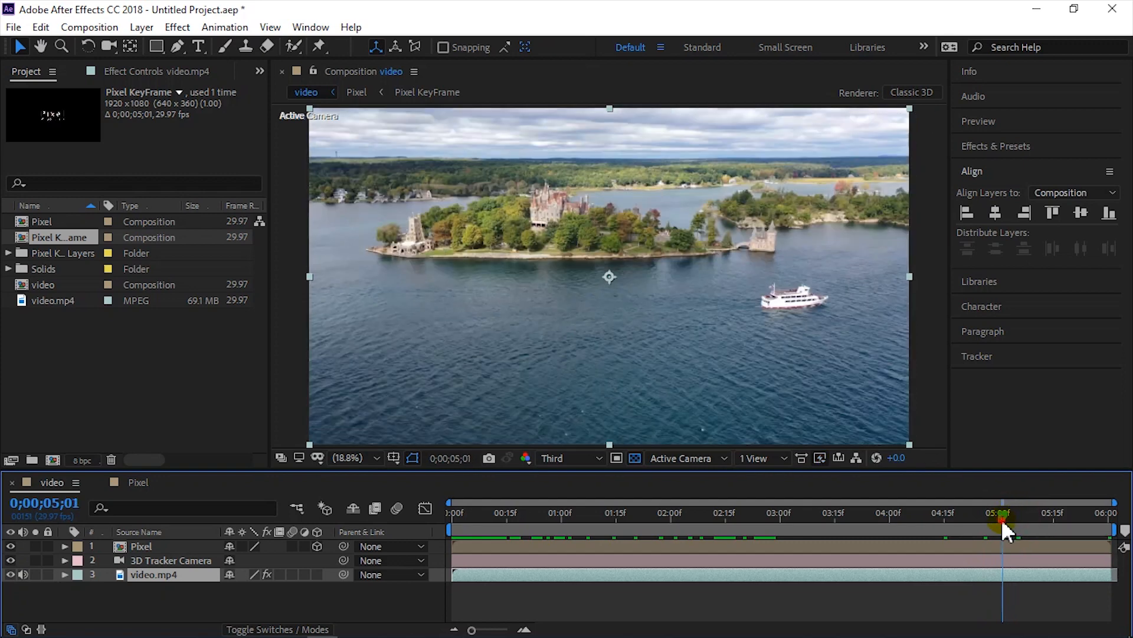
left_click_drag(1012, 516, 1044, 512)
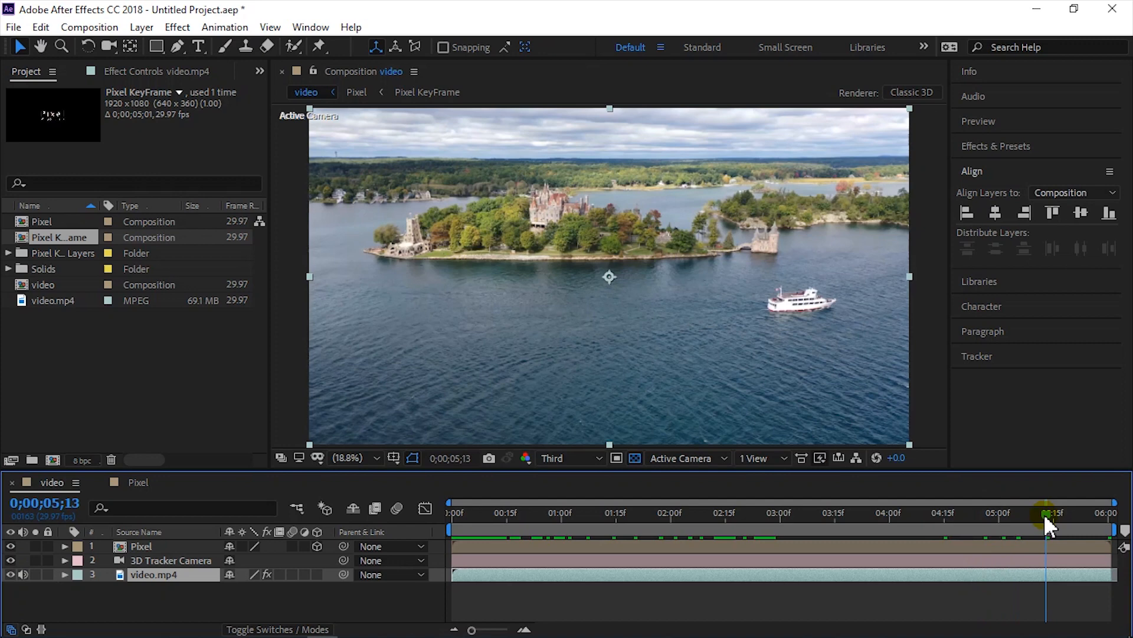
- In the Pixel composition, move the Pixel KeyFrame layer's last Time Remap keyframe to the end of the timeline
double_click(145, 544)
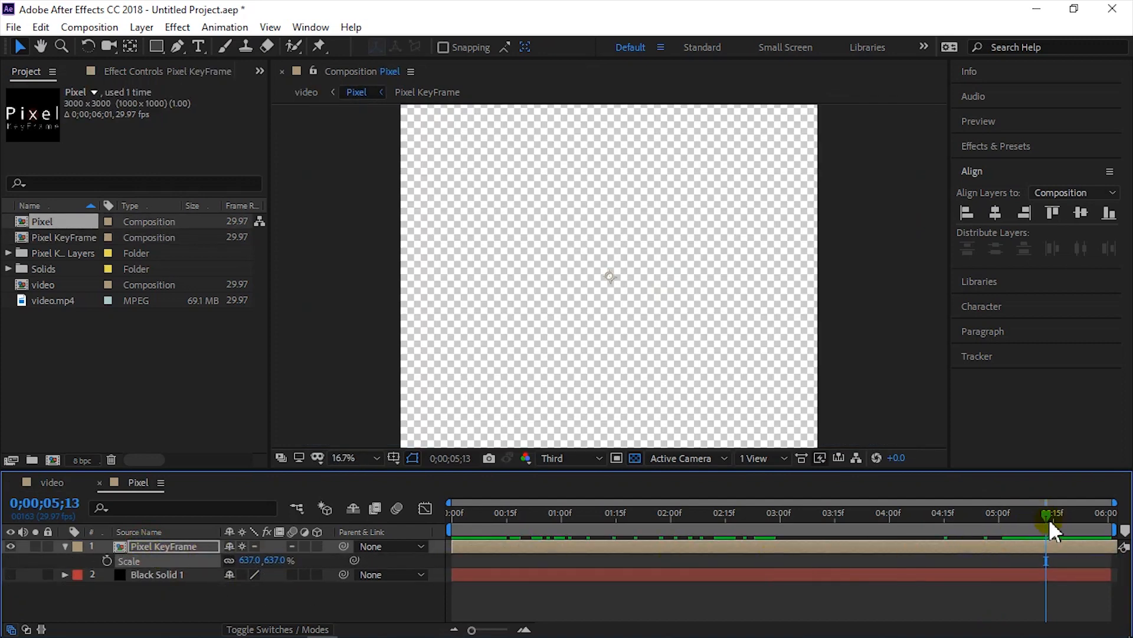
left_click_drag(1043, 512, 1112, 524)
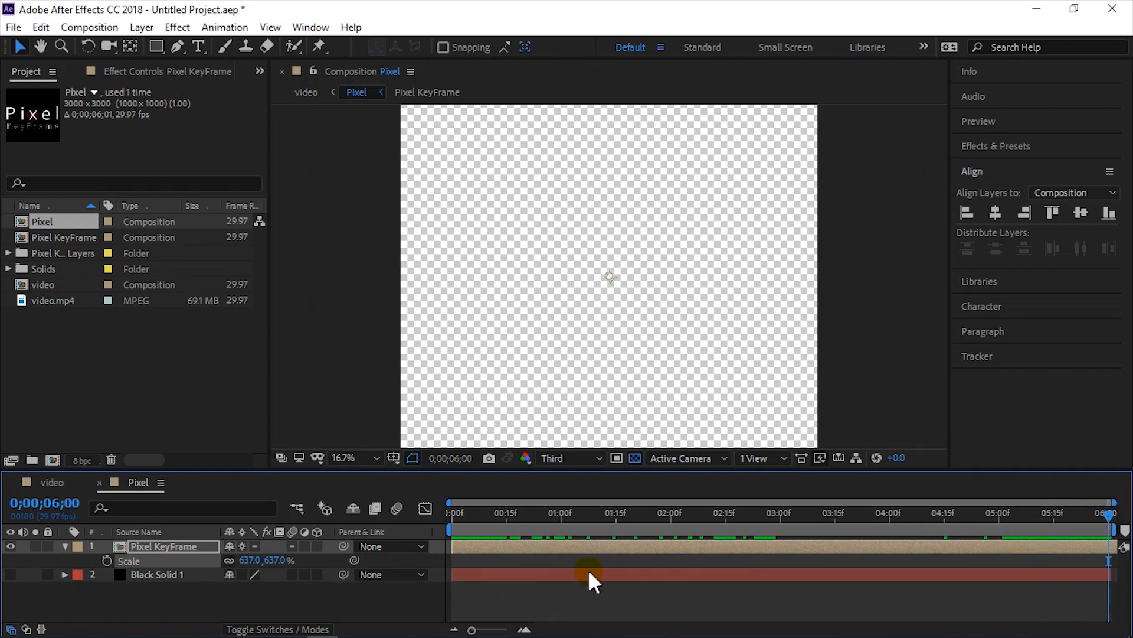
left_click(586, 551)
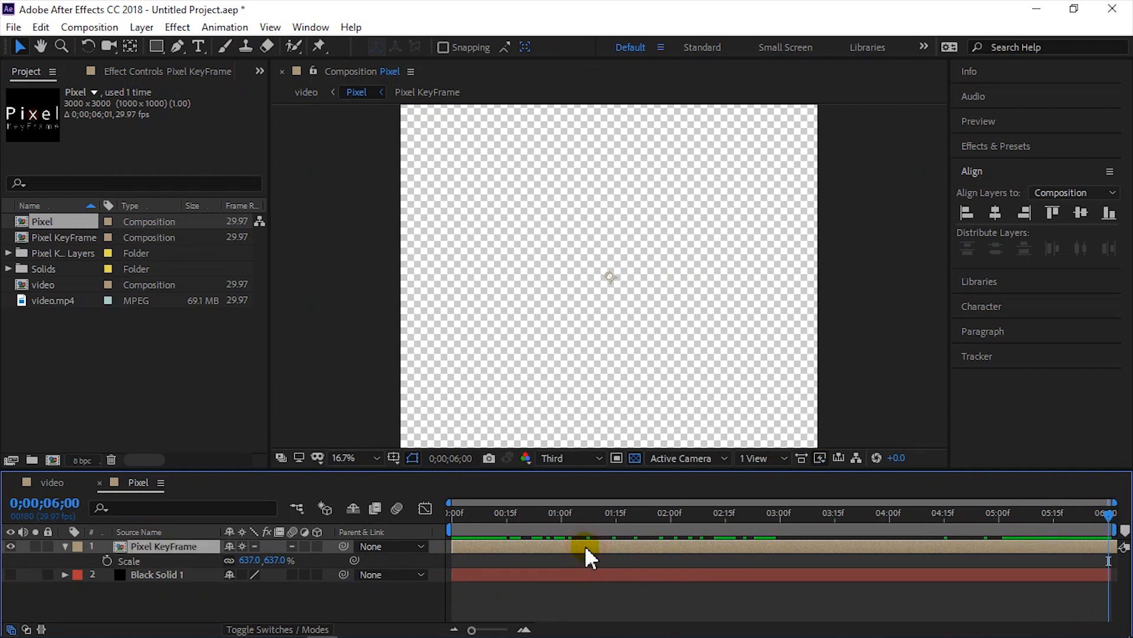
key("ctrl+alt+t")
left_click_drag(1003, 560, 1115, 564)
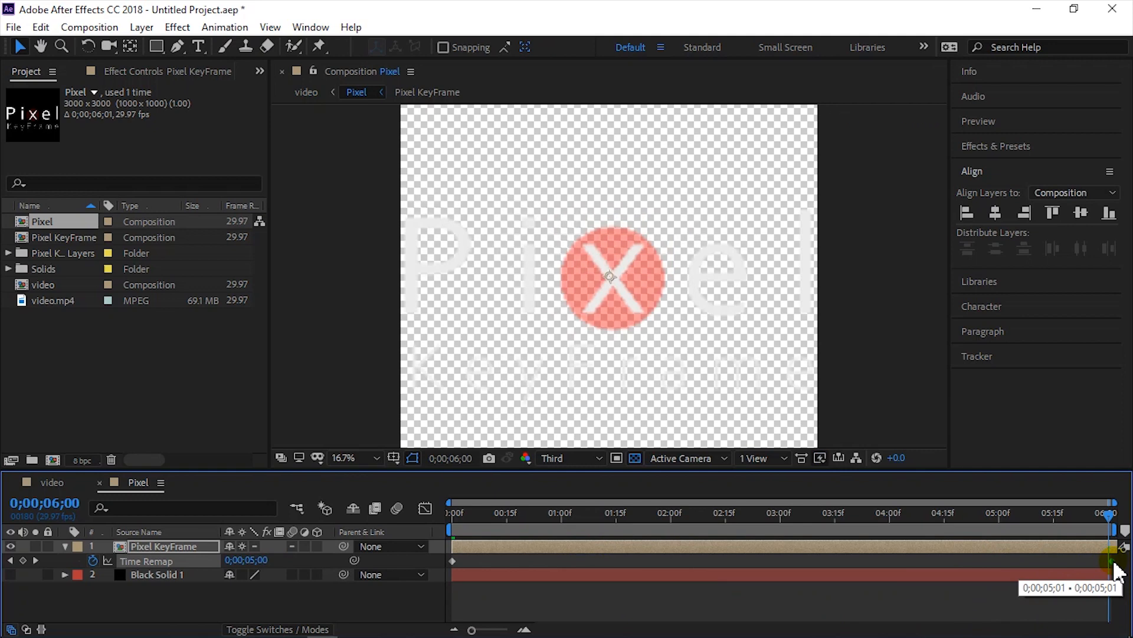
left_click_drag(1117, 562, 1115, 561)
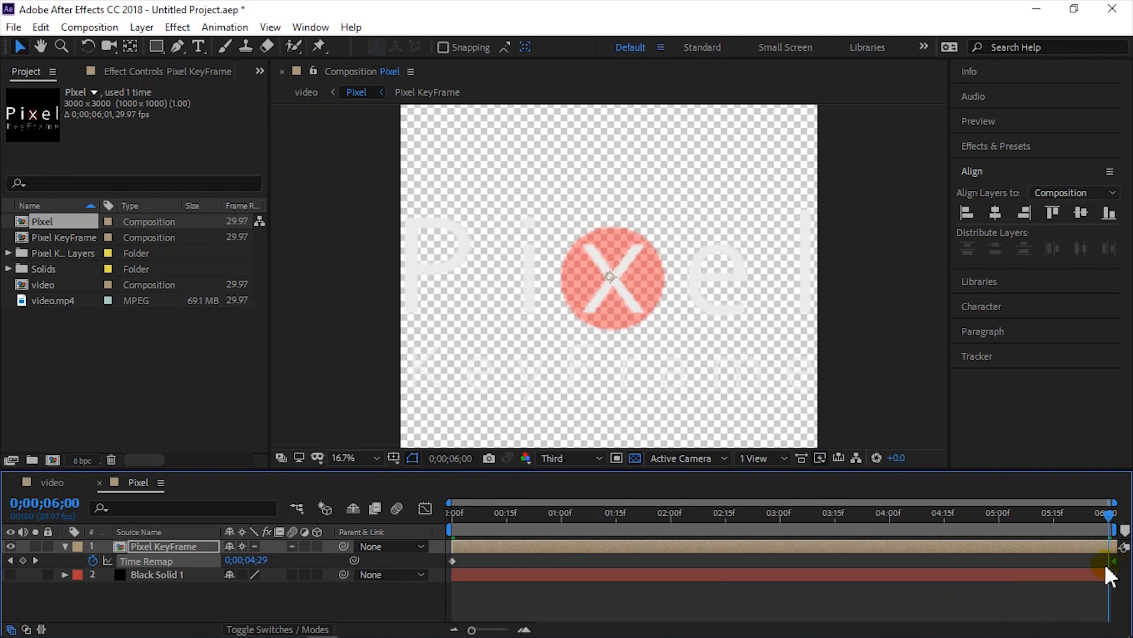
- Return to the video composition and preview it from the first frame
left_click(37, 483)
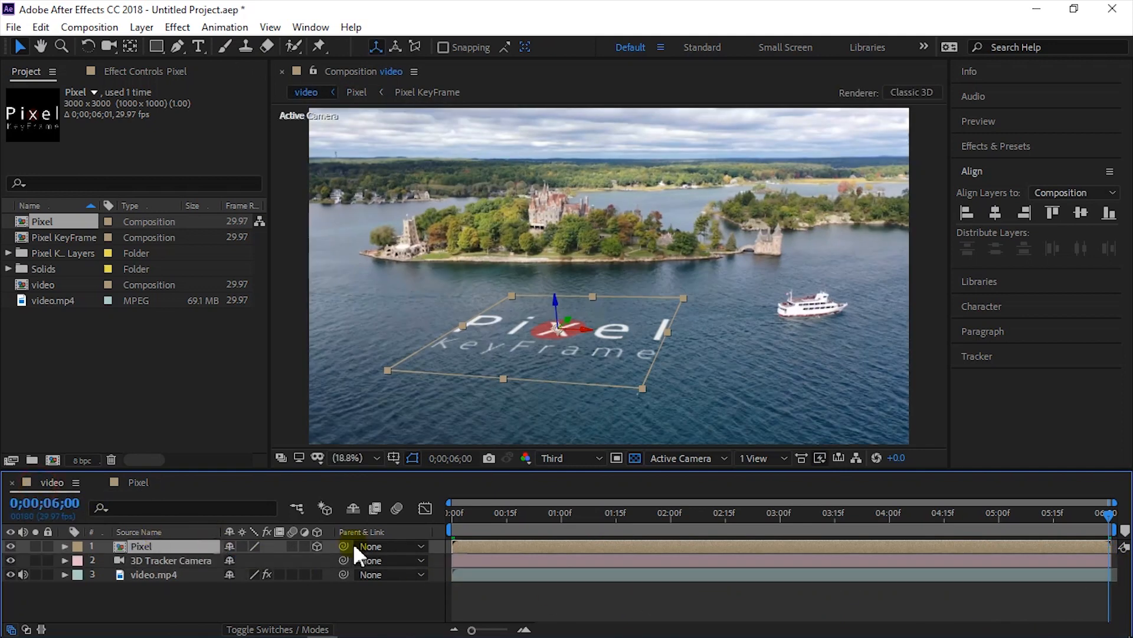
left_click_drag(1110, 522, 444, 519)
key("space")
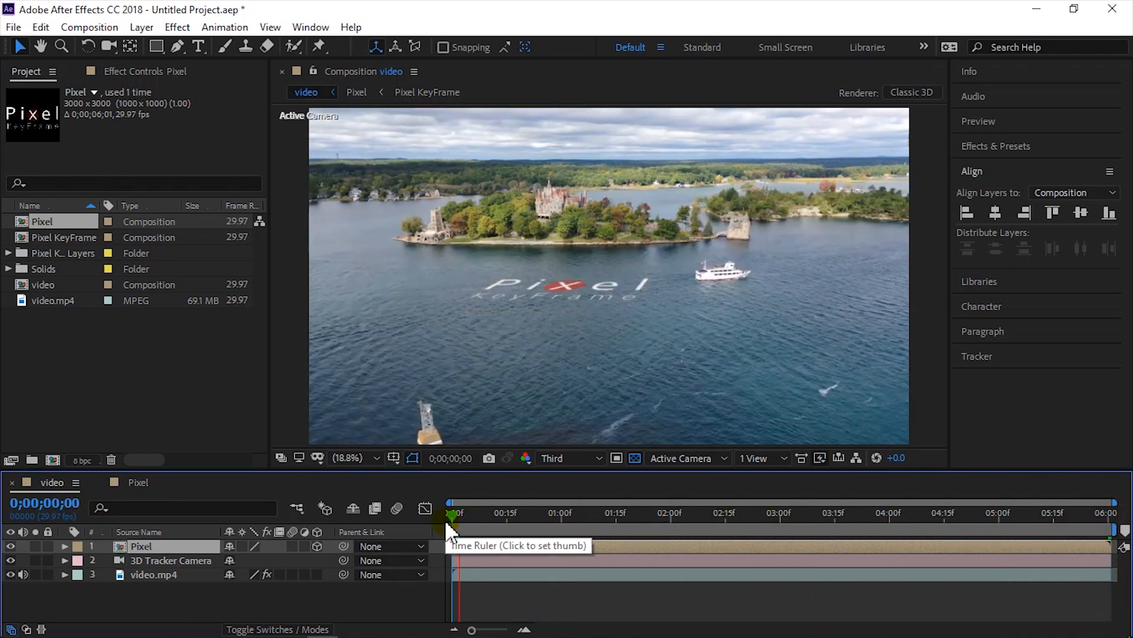